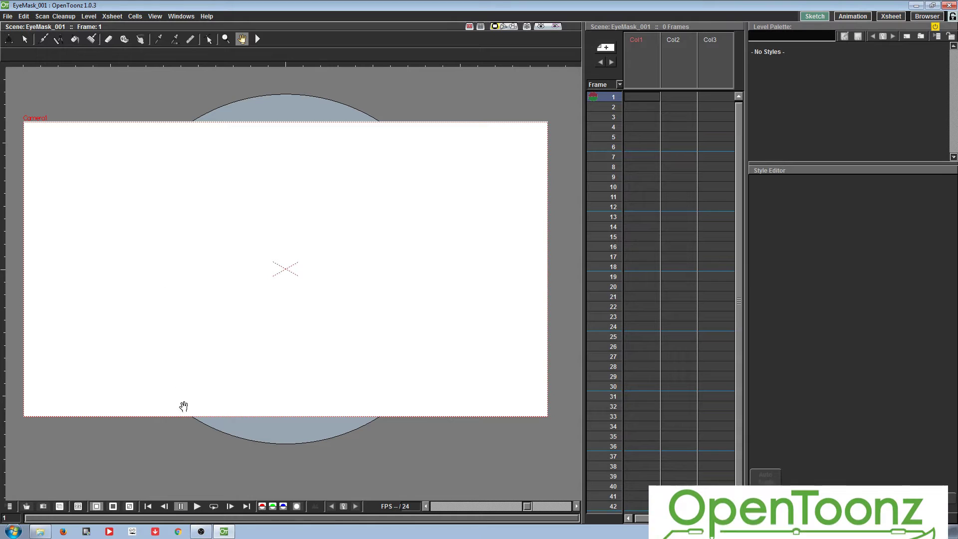
left_click(41, 532)
left_click(44, 532)
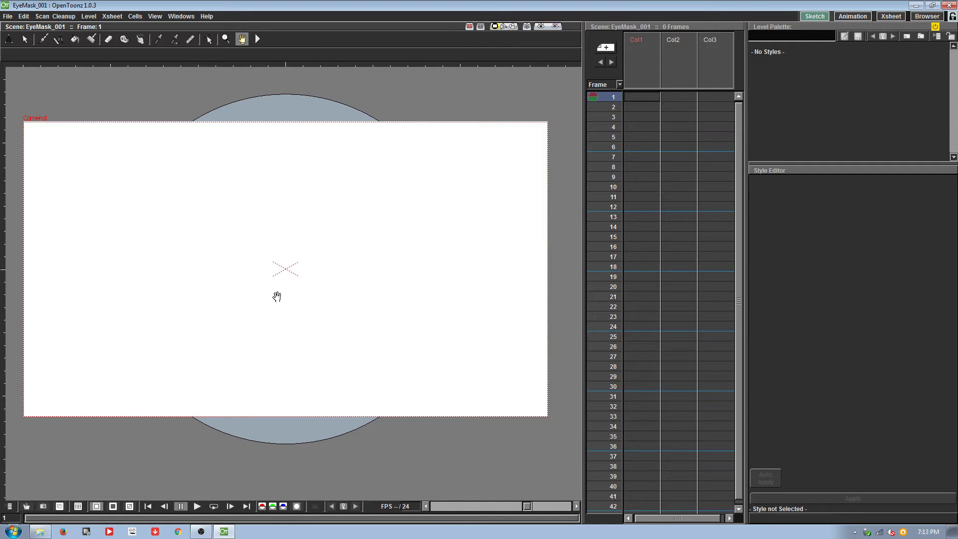
left_click(258, 40)
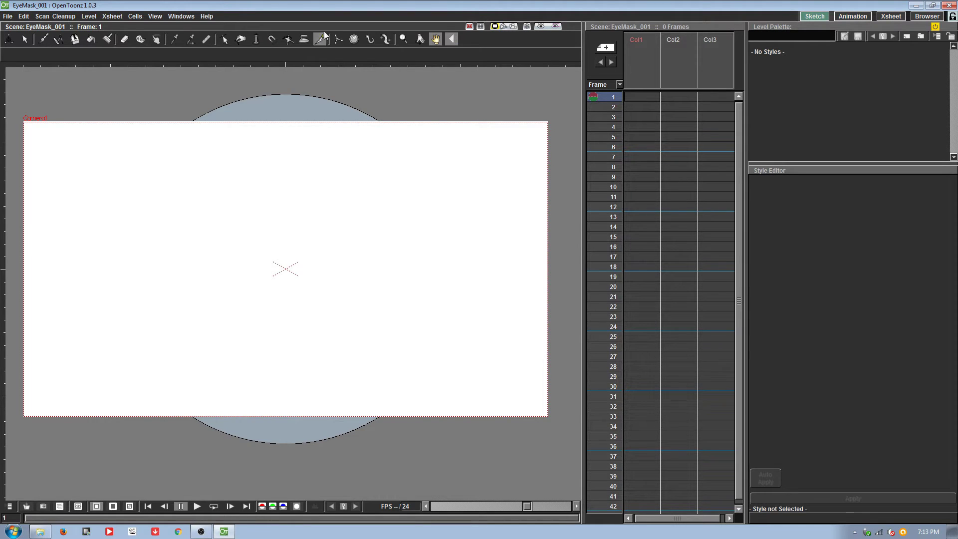
right_click(644, 94)
left_click(677, 112)
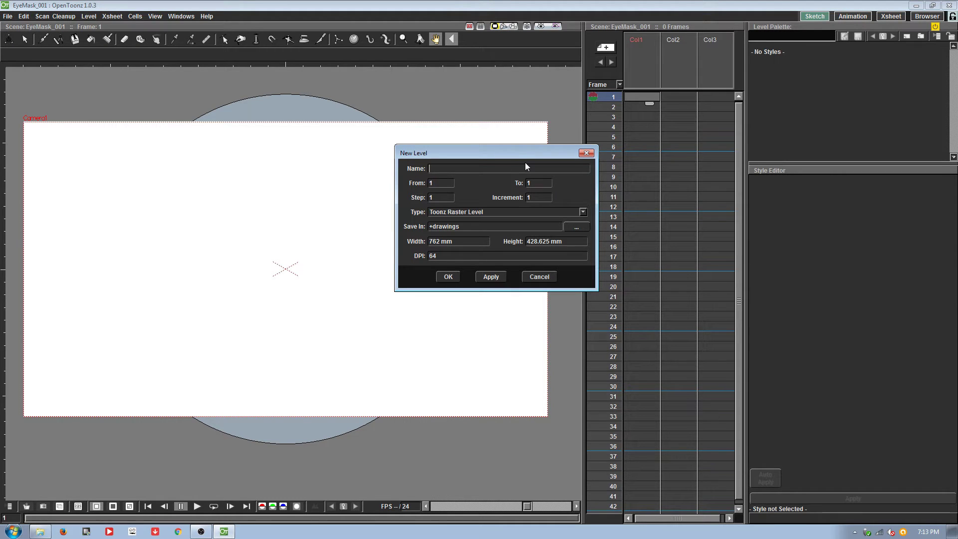
type("eye")
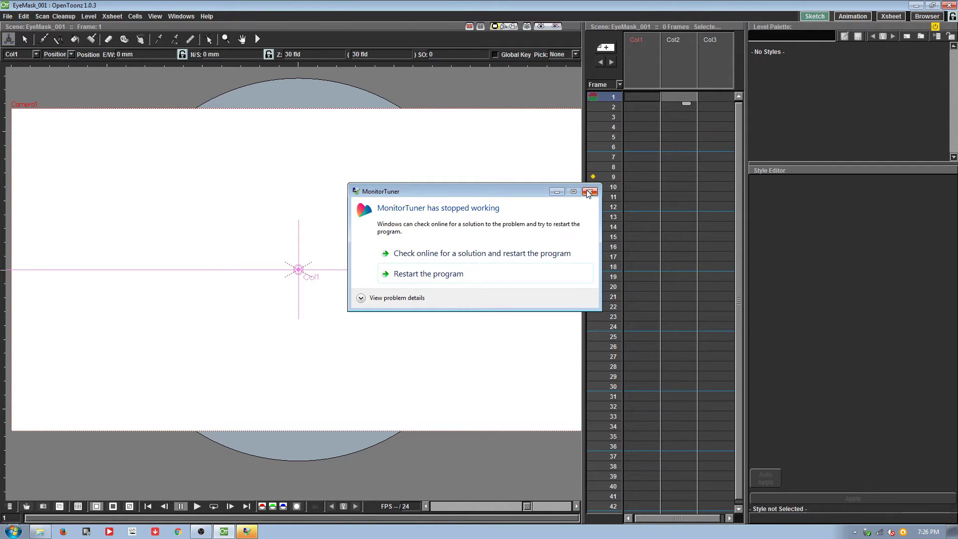
Close the MonitorTuner error dialog and brush a black curved upper eyelid on frame 1 of Col1.
left_click(588, 192)
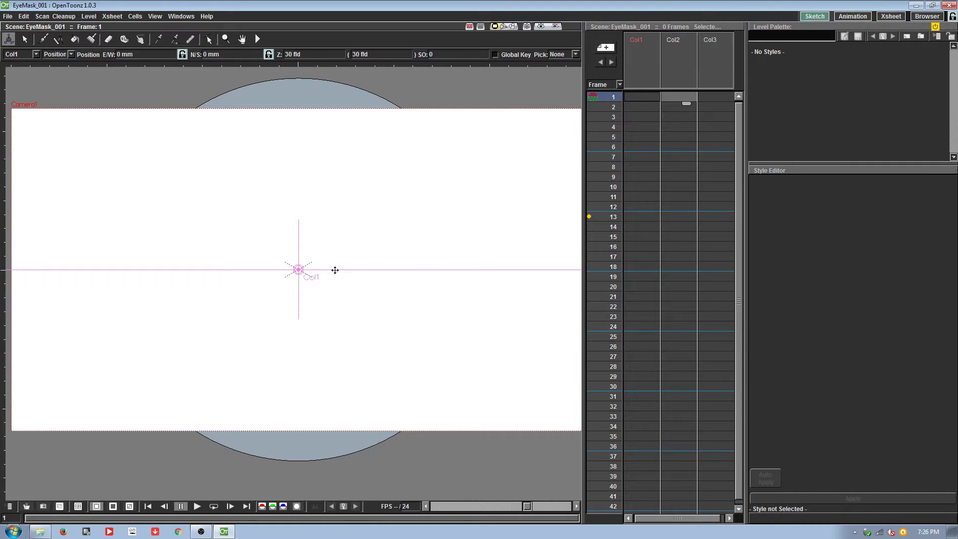
left_click(42, 39)
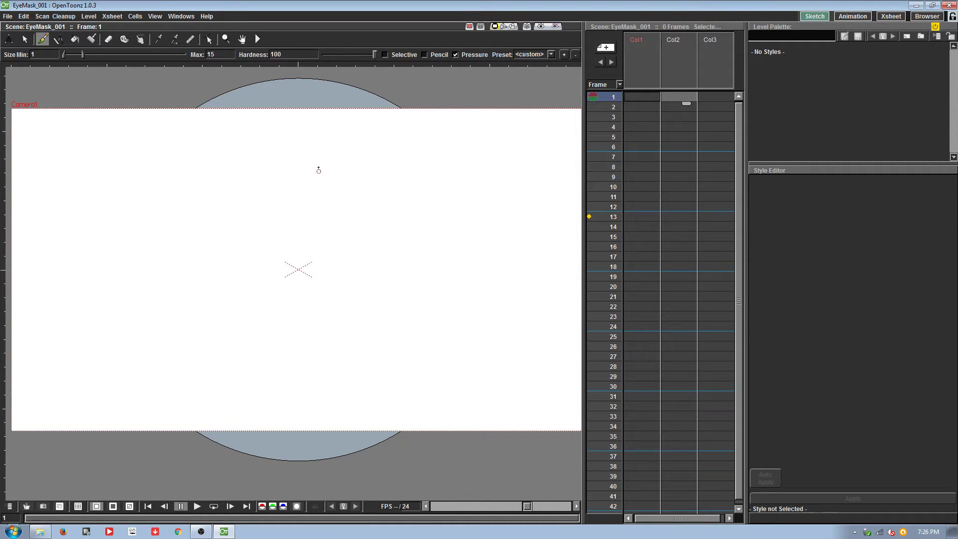
left_click(642, 97)
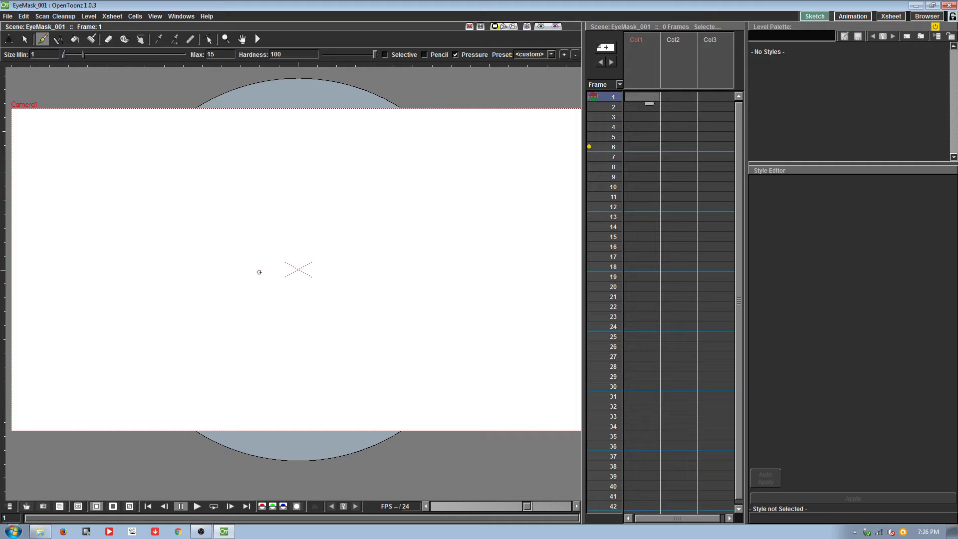
scroll(308, 273, "up", 2)
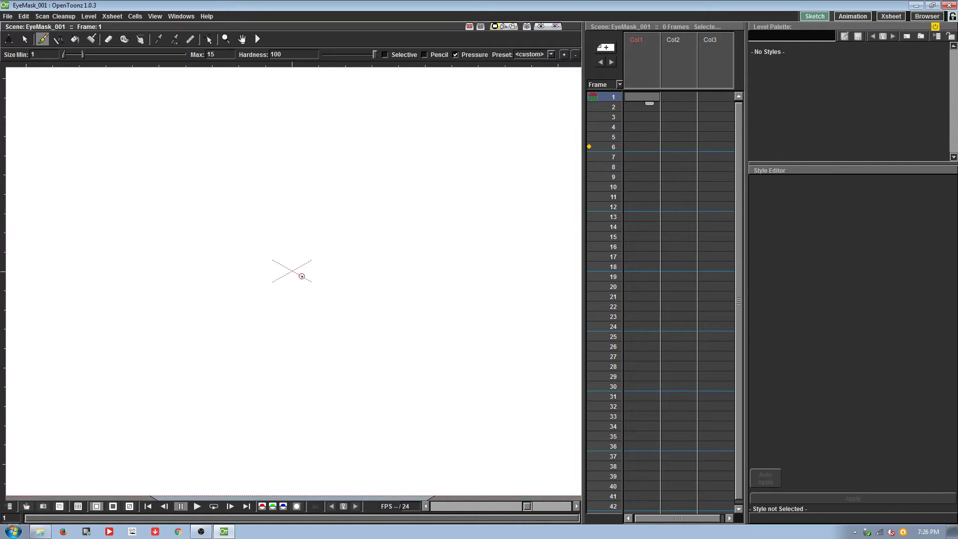
left_click_drag(197, 307, 304, 205)
key("ctrl+z")
mouse_move(202, 322)
left_mouse_down()
mouse_move(220, 274)
mouse_move(310, 215)
left_mouse_up()
left_click_drag(270, 237, 438, 214)
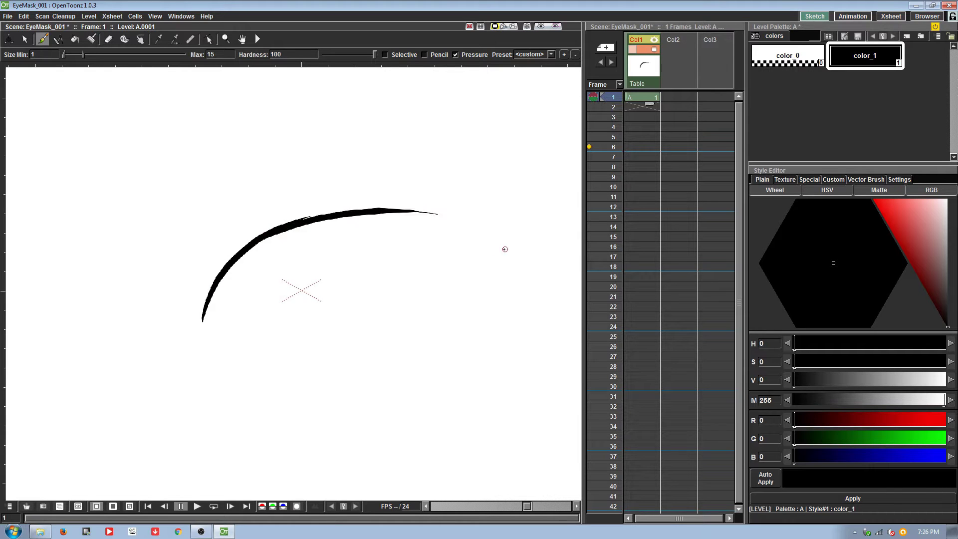
Close the eye outline with a lower lid and side edge, then add short crease strokes above the upper lid and beside the outer corner.
mouse_move(206, 311)
left_mouse_down()
mouse_move(228, 325)
mouse_move(319, 336)
mouse_move(428, 230)
mouse_move(423, 202)
left_mouse_up()
key("ctrl+z")
mouse_move(308, 335)
left_mouse_down()
mouse_move(392, 303)
mouse_move(412, 214)
mouse_move(380, 317)
left_mouse_up()
key("ctrl+z")
left_click_drag(297, 332, 425, 294)
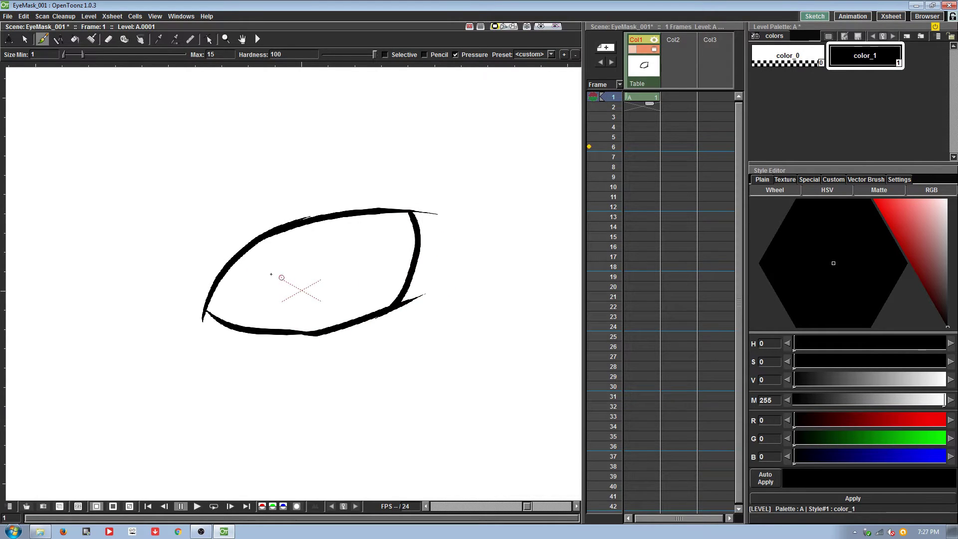
left_click_drag(241, 230, 343, 198)
left_click_drag(187, 311, 214, 346)
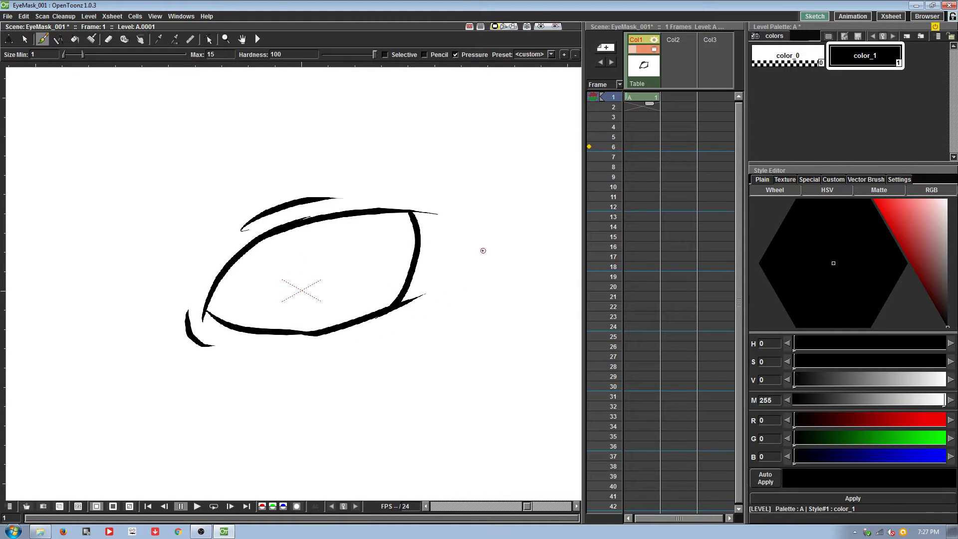
Add a light violet-blue style (RGB 162, 162, 244) to the level palette and fill the inside of the eye with it.
left_click(907, 36)
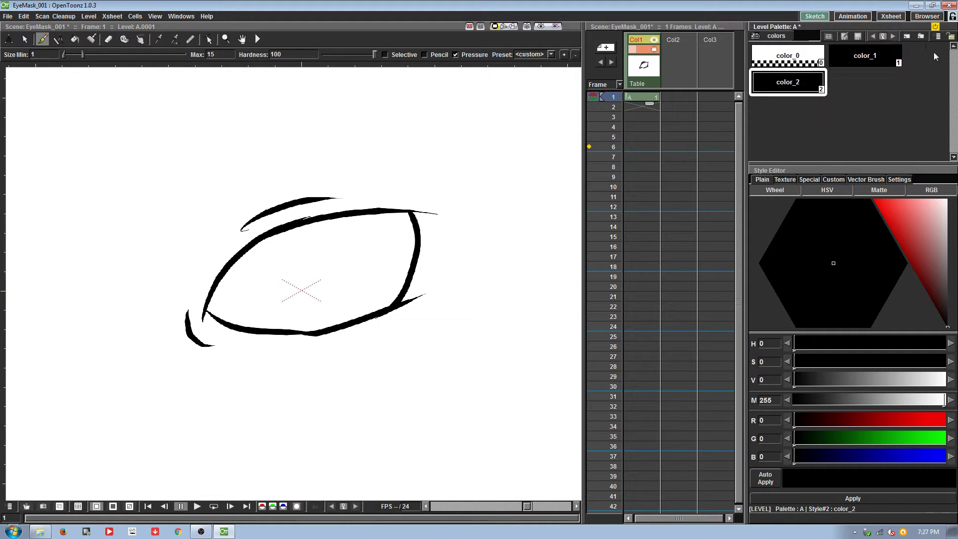
left_click(924, 456)
left_click_drag(918, 213, 930, 201)
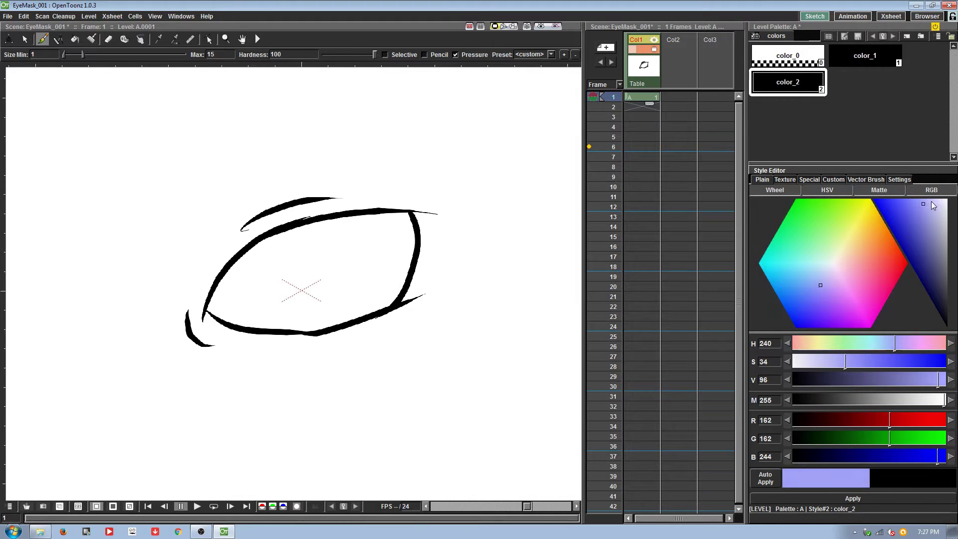
left_click(852, 498)
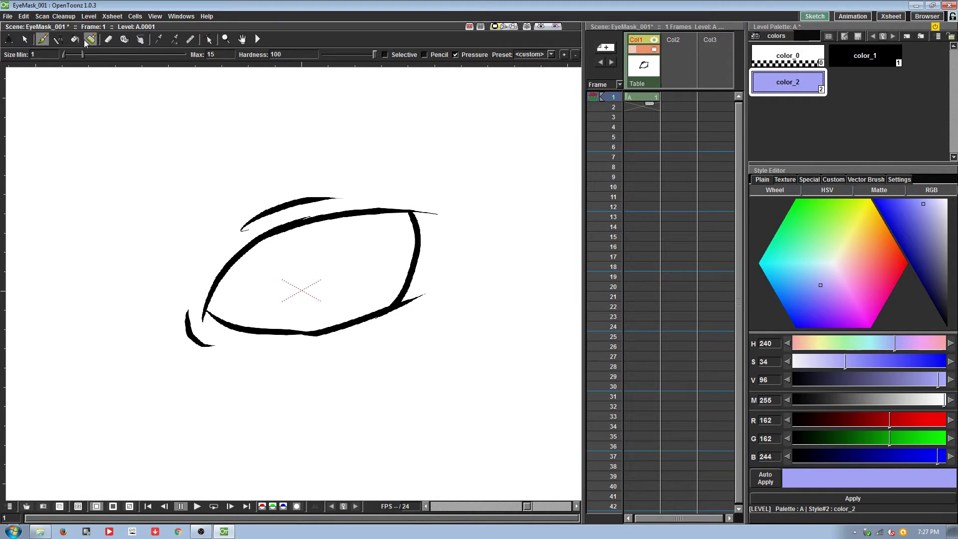
key("f")
mouse_move(373, 144)
left_mouse_down()
mouse_move(514, 225)
mouse_move(425, 91)
left_mouse_up()
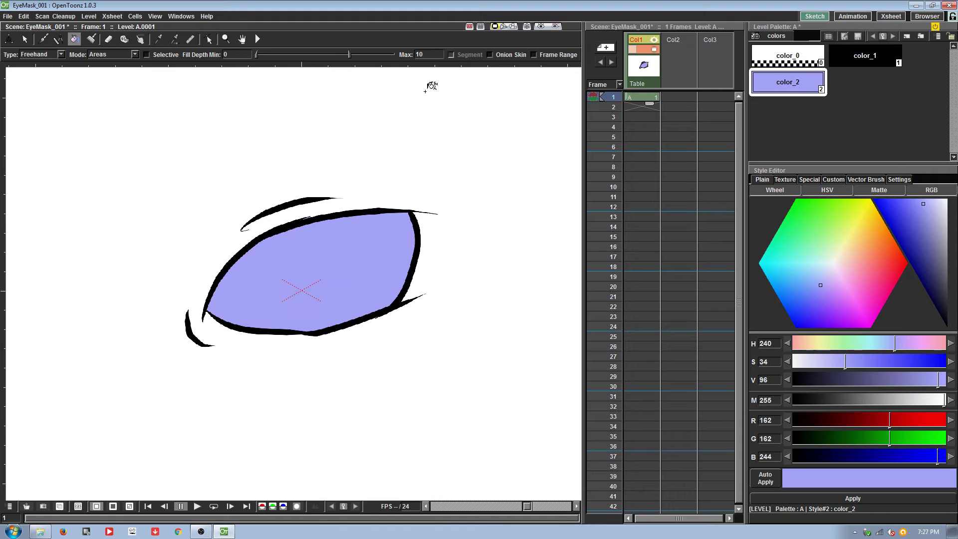
Draw two concentric circles for the iris and pupil on frame 1 of Col2 and fill the inner one black.
left_click(683, 96)
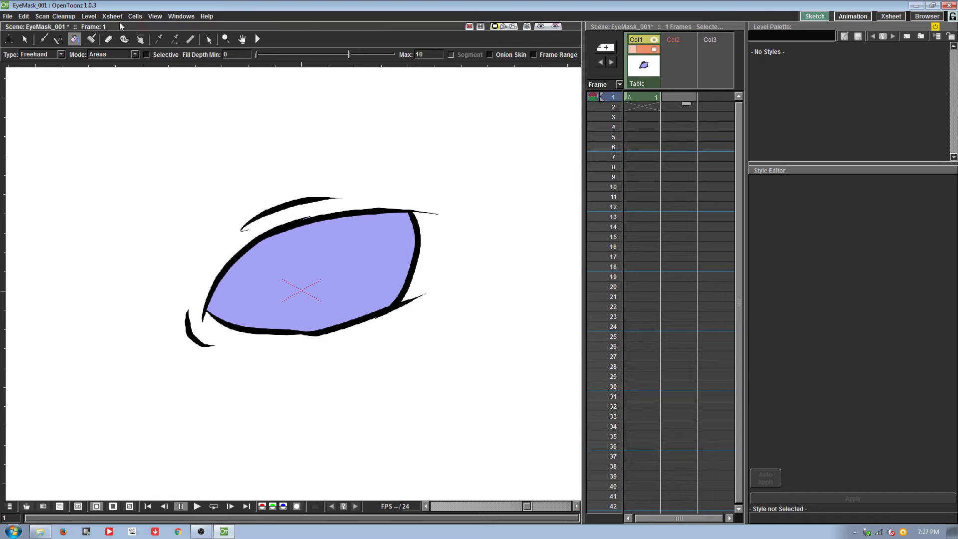
left_click(58, 39)
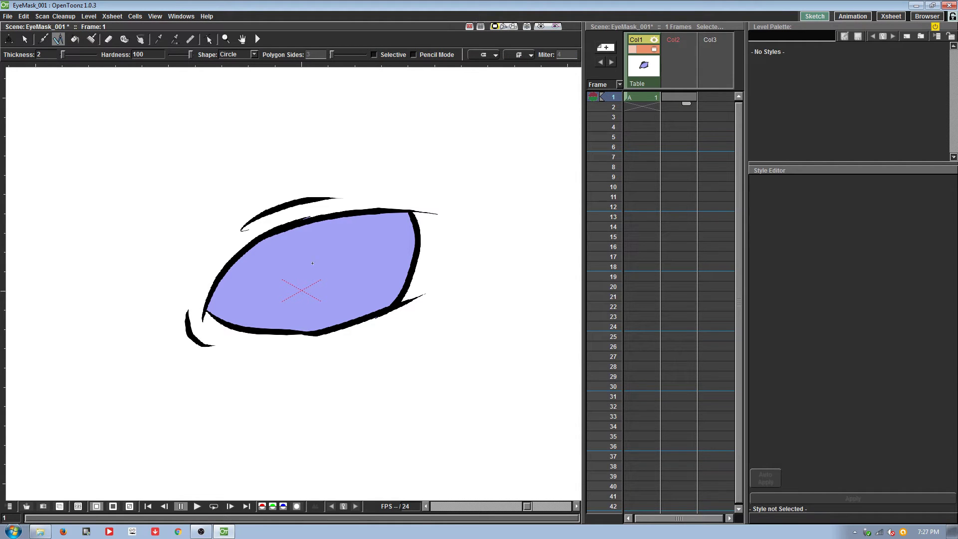
left_click_drag(291, 246, 329, 258)
key("f")
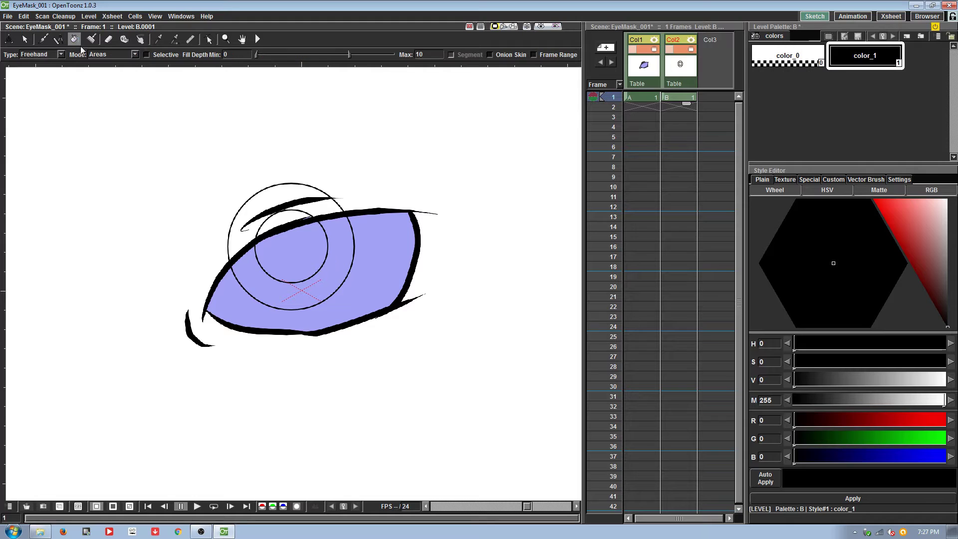
mouse_move(302, 202)
left_mouse_down()
mouse_move(335, 259)
mouse_move(270, 197)
left_mouse_up()
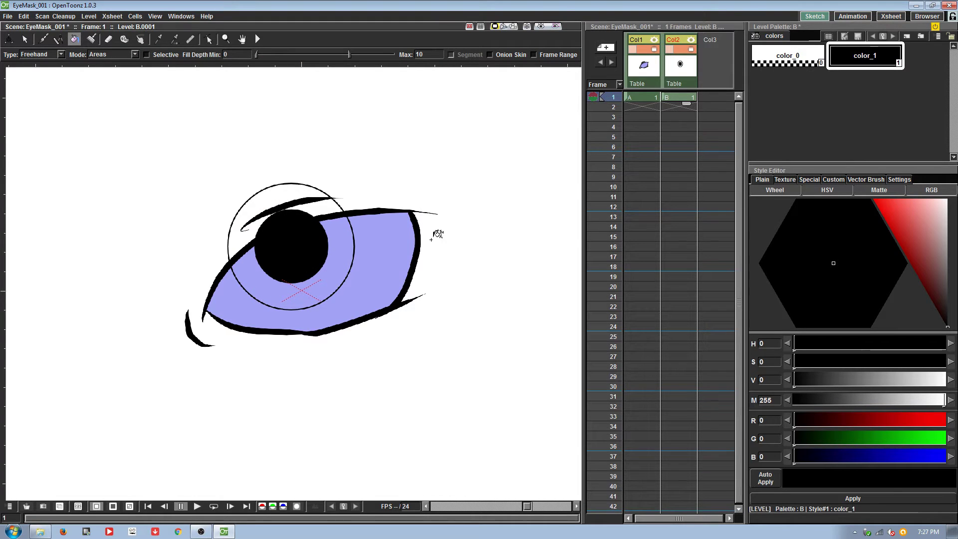
Add a red style (RGB 204, 8, 8) to the iris level's palette and fill the iris ring with it in Normal fill type.
left_click(891, 218)
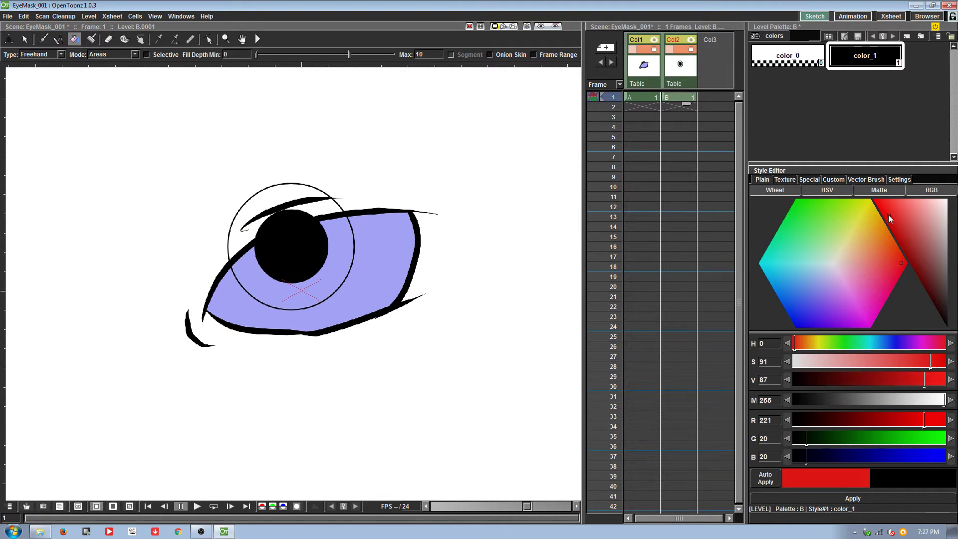
left_click(907, 37)
left_click(915, 248)
left_click(891, 225)
left_click(852, 498)
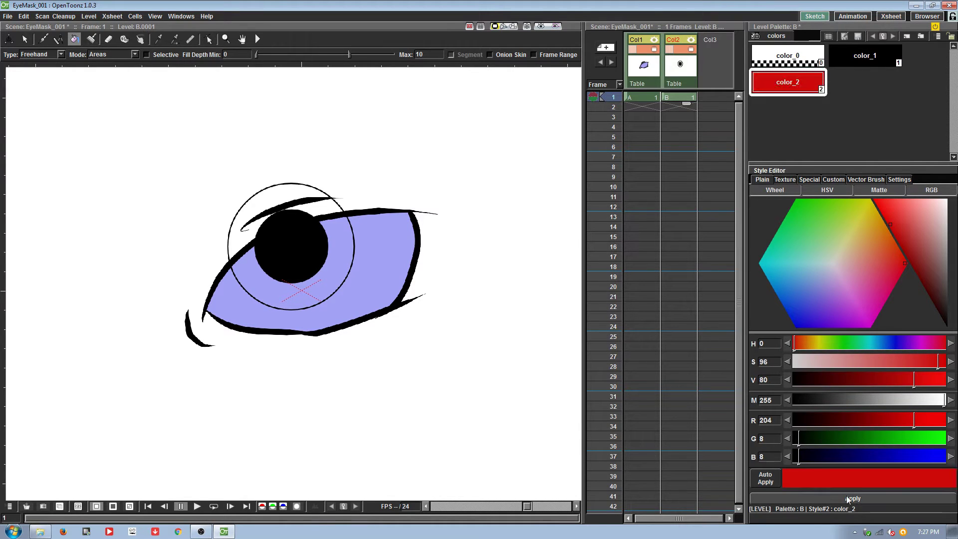
left_click(40, 54)
left_click(35, 60)
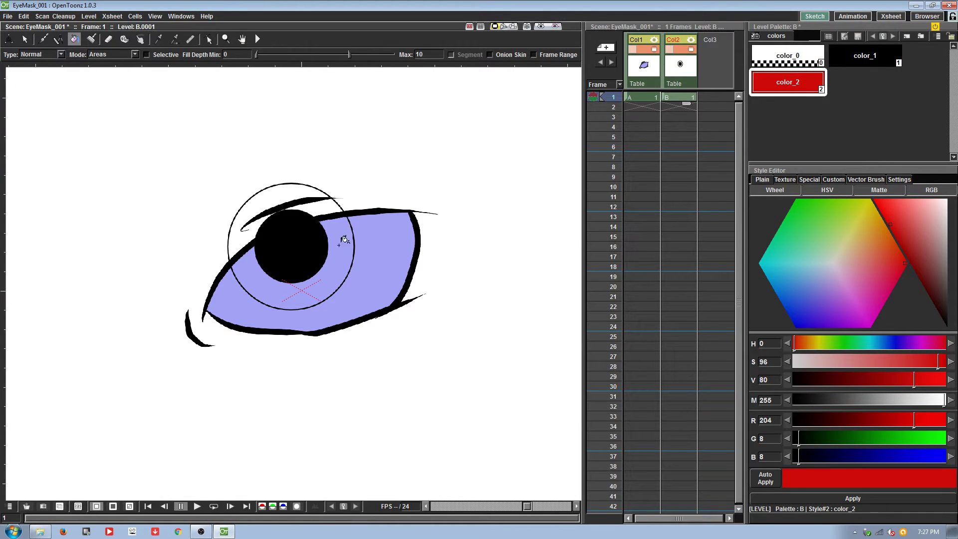
left_click(346, 246)
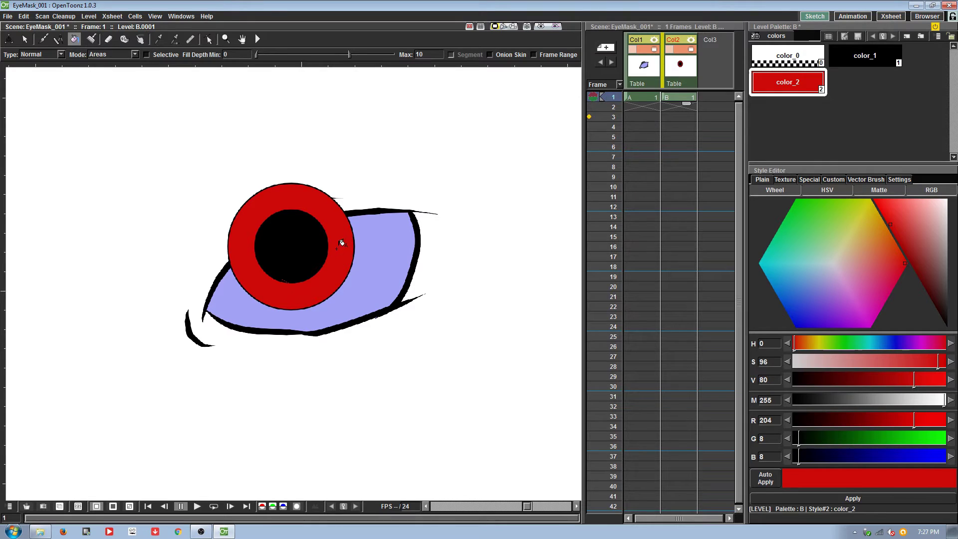
Move Col2's center point to the middle of the pupil, about -11.91 mm E/W and 42.39 mm N/S, and return the Animate tool to Position mode.
key("a")
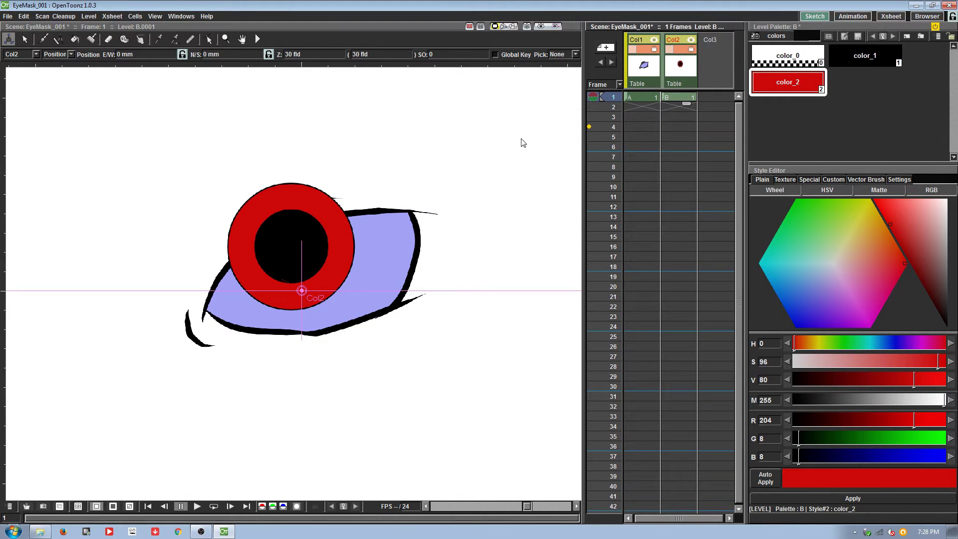
left_click(66, 53)
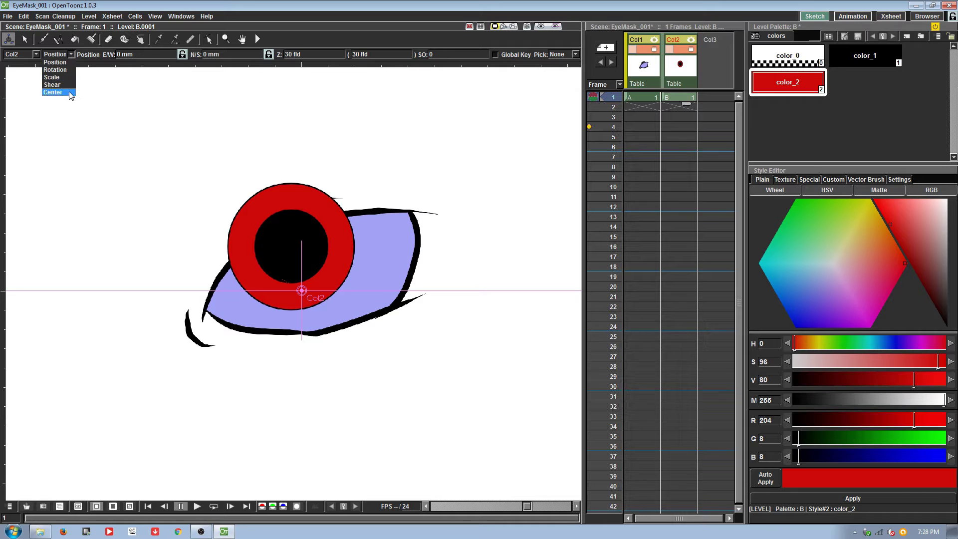
left_click(55, 92)
left_click_drag(302, 289, 289, 246)
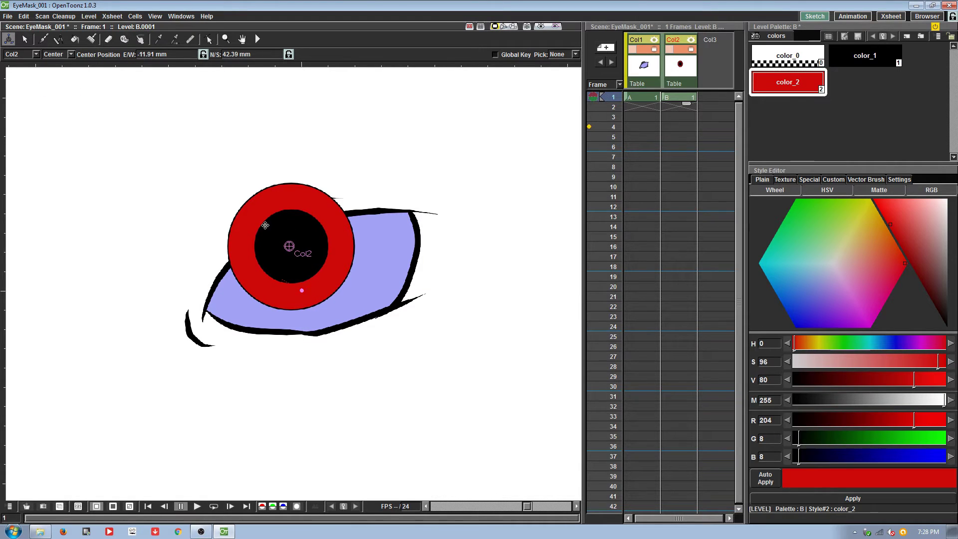
left_click(69, 55)
left_click(54, 62)
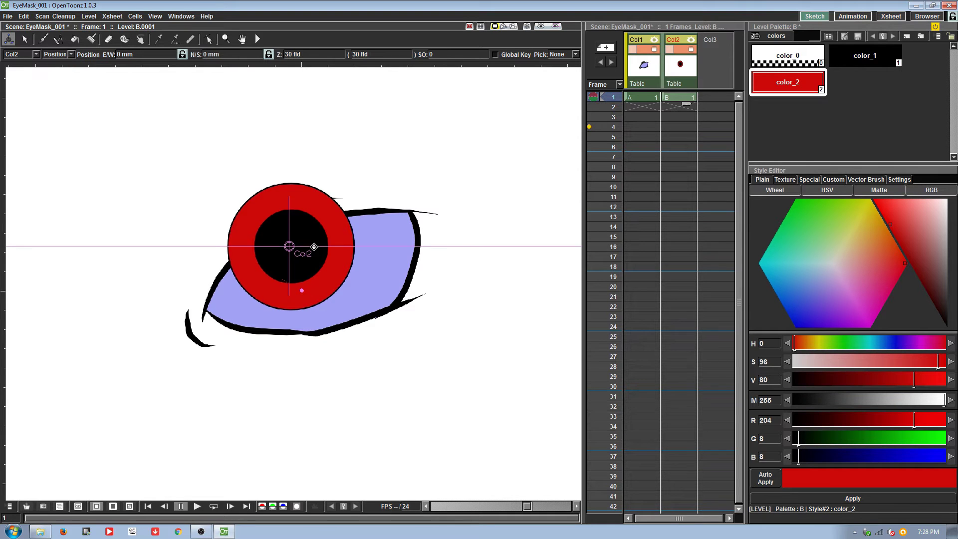
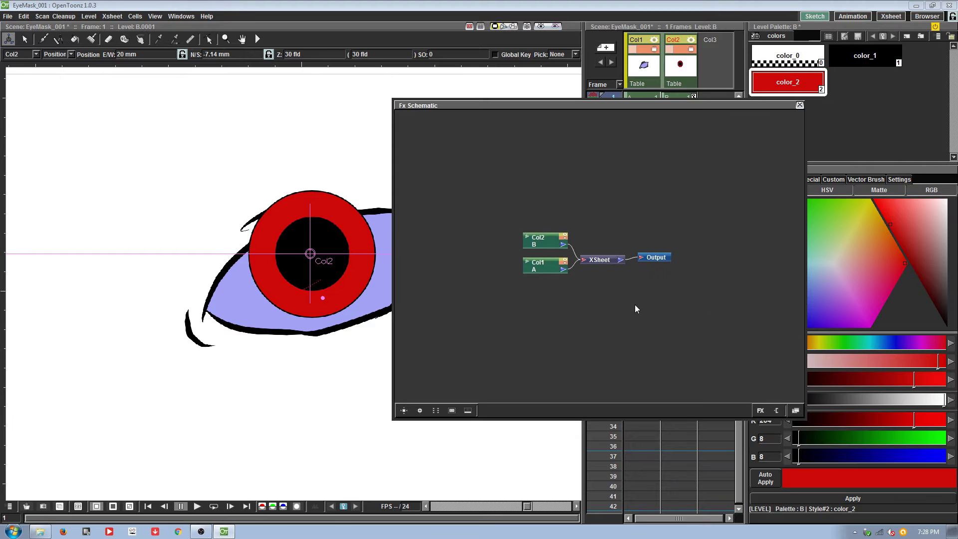
Toggle the schematic between its stage and FX views, ending on the FX schematic.
left_click(796, 410)
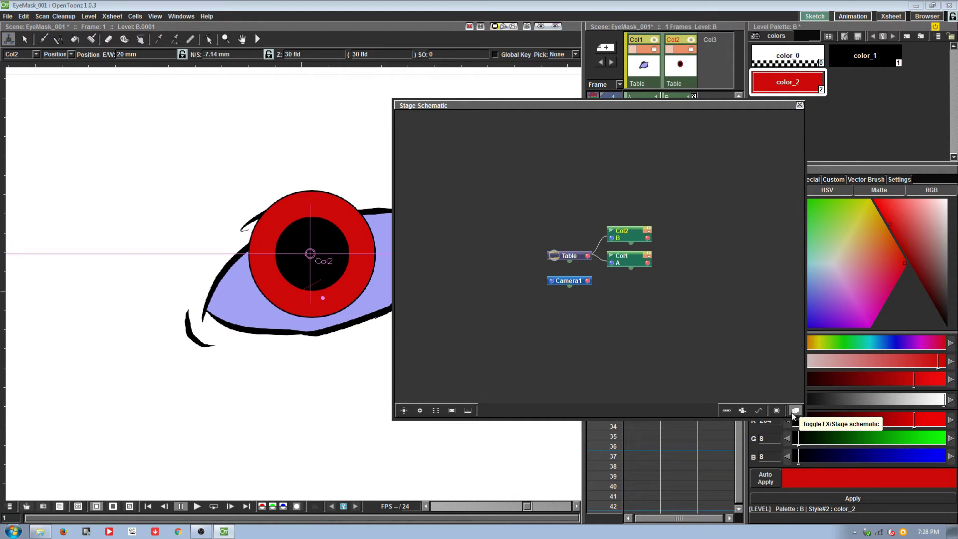
left_click(796, 411)
left_click(794, 411)
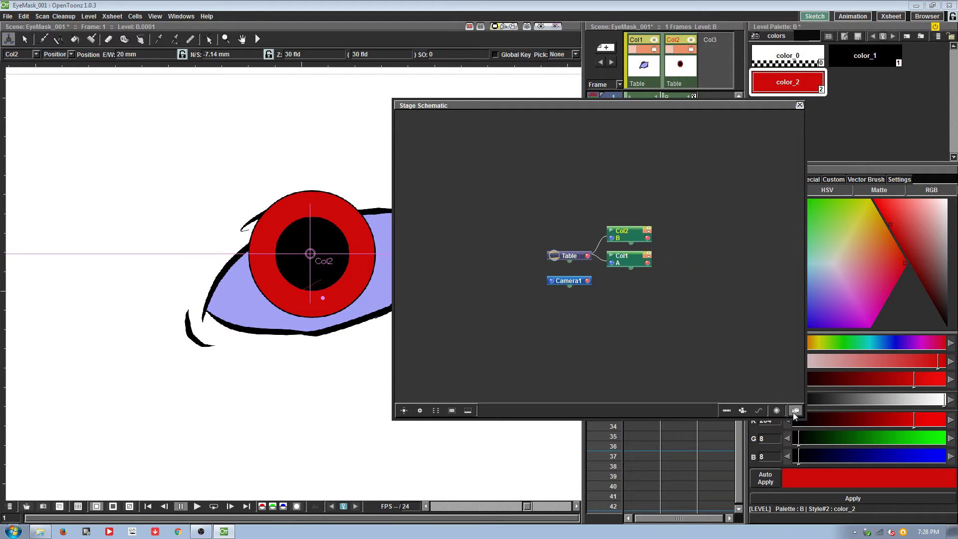
left_click(792, 412)
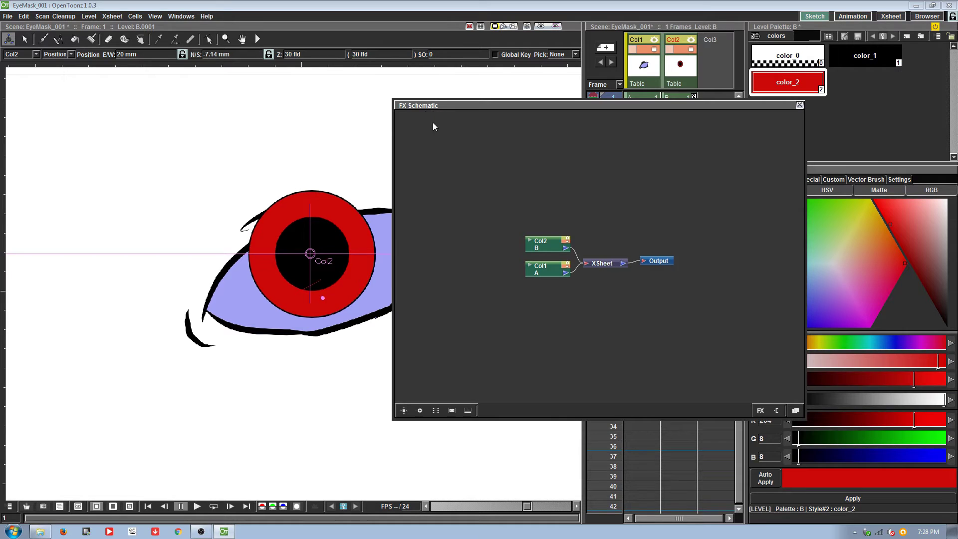
Spread the Col1 and Col2 nodes away from the XSheet node in the FX schematic and open the FX Browser beside it.
left_click_drag(525, 230, 508, 218)
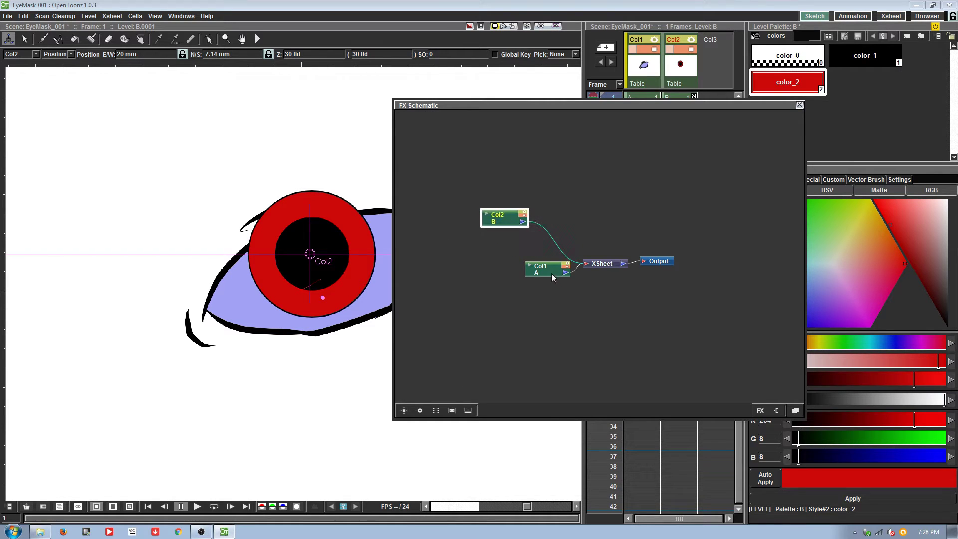
left_click_drag(552, 273, 506, 296)
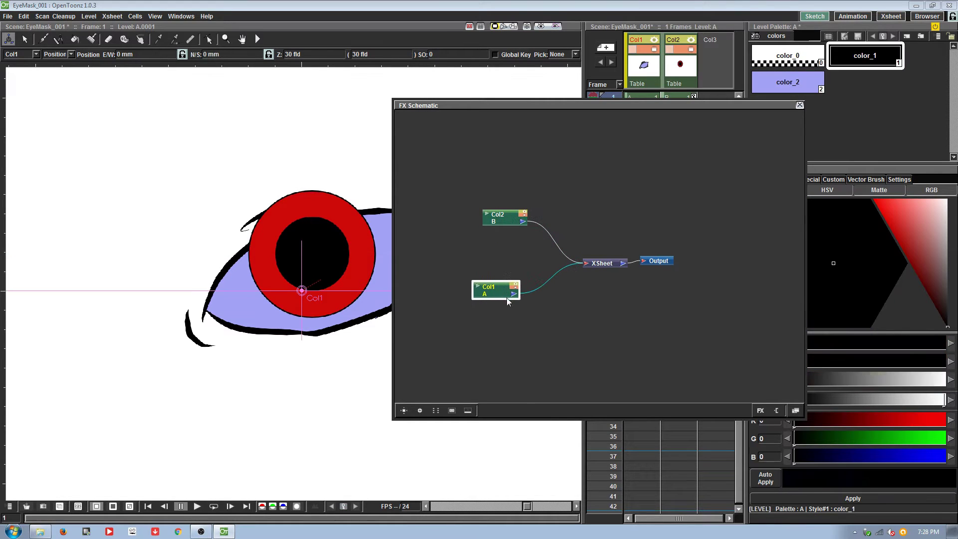
left_click(762, 411)
left_click_drag(828, 213, 825, 84)
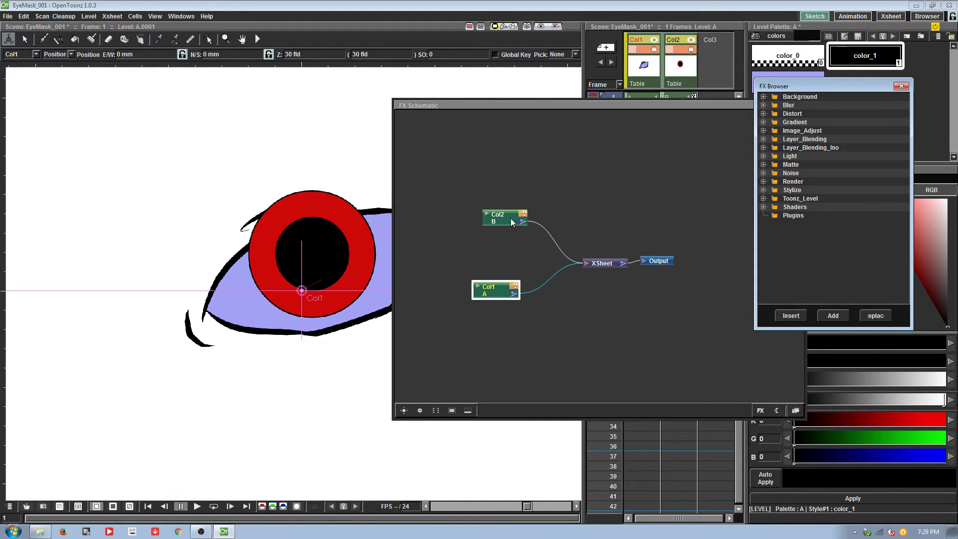
left_click_drag(511, 217, 497, 220)
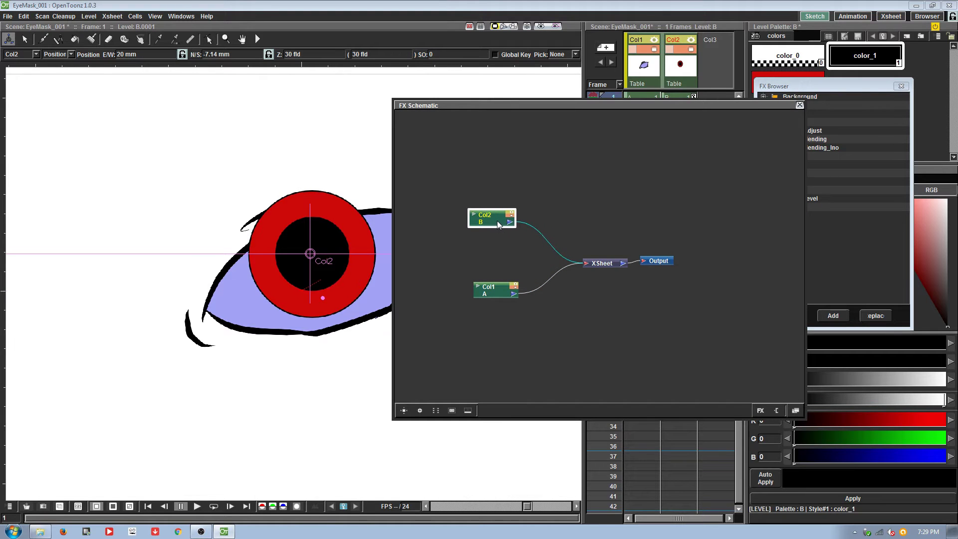
Insert a Matte In effect from the FX Browser's Matte category between the Col2 node and the XSheet node.
left_click_drag(626, 108, 589, 137)
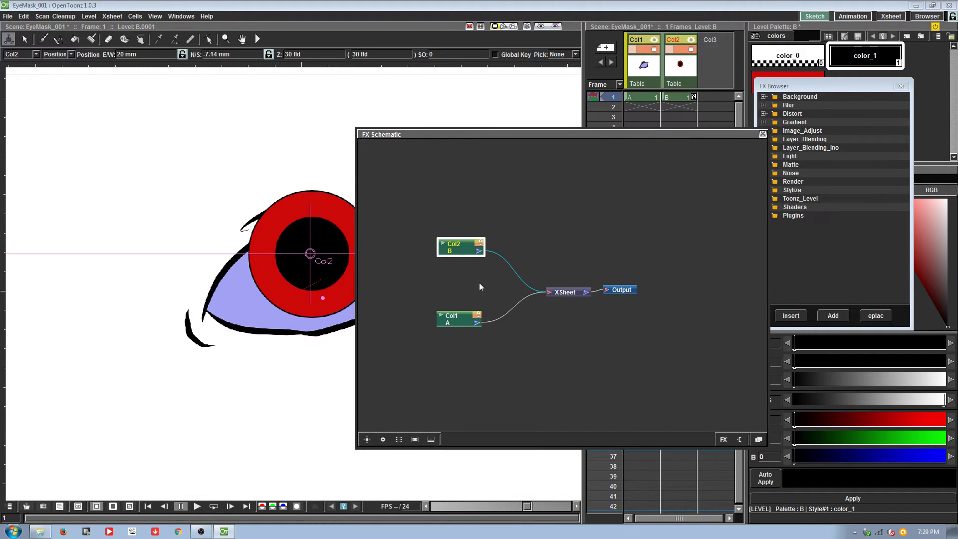
left_click_drag(807, 87, 807, 80)
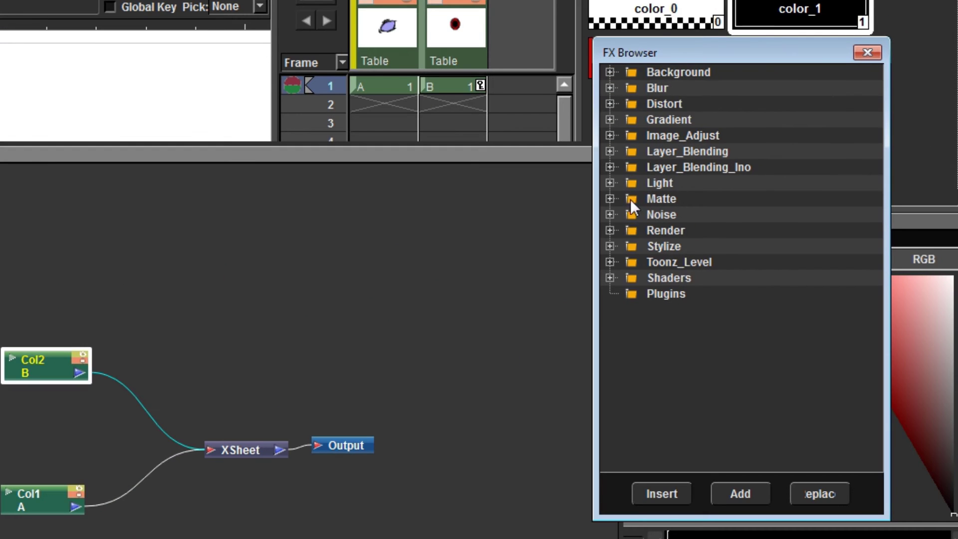
left_click(609, 199)
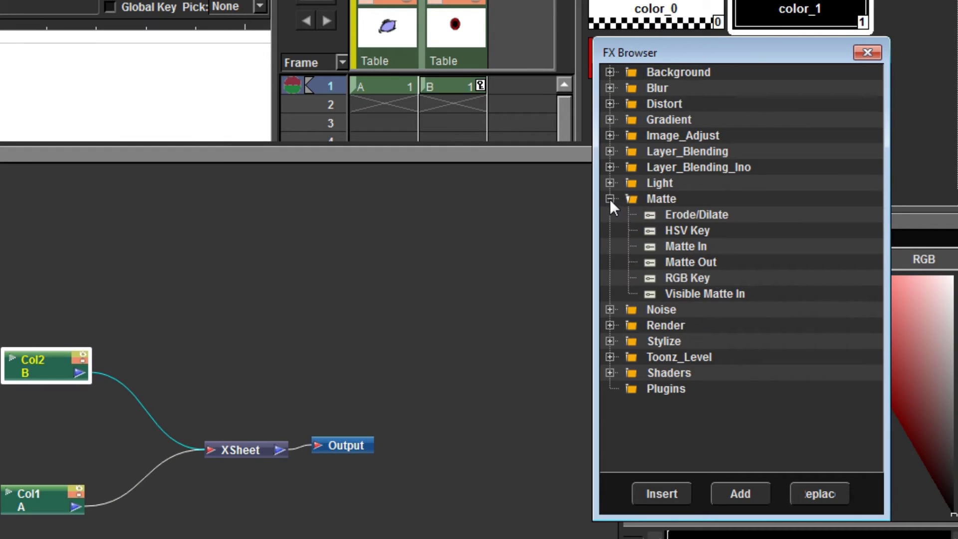
double_click(690, 244)
Spread the Col2, Matte In, XSheet and Col1 nodes apart in the FX schematic.
left_click_drag(66, 370, 6, 333)
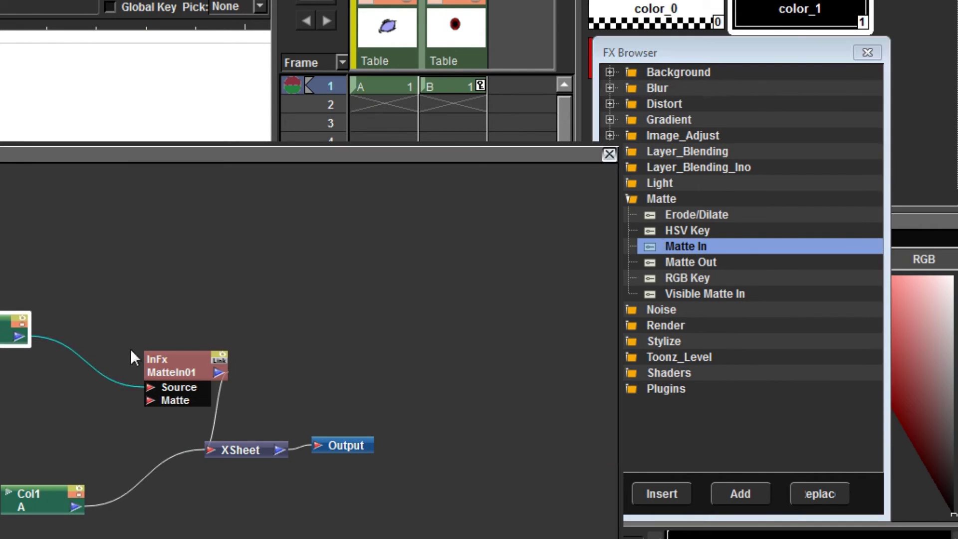
left_click_drag(178, 370, 128, 363)
left_click(241, 448)
left_click_drag(32, 501, 0, 522)
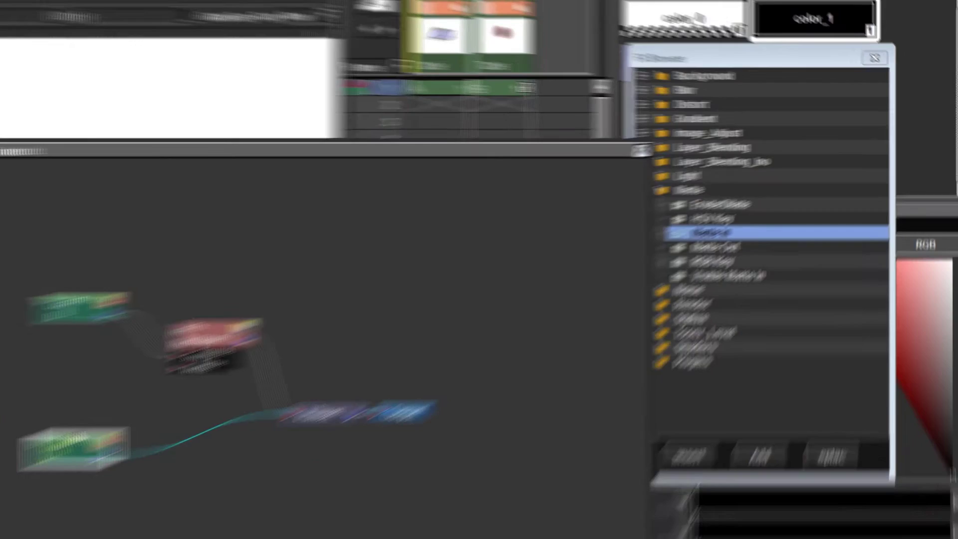
left_click(2, 332)
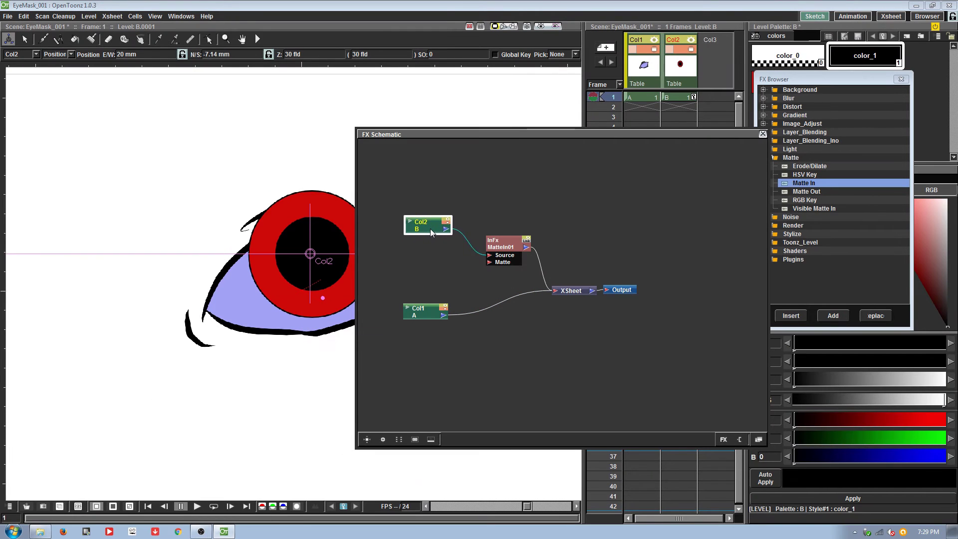
left_click_drag(430, 229, 426, 231)
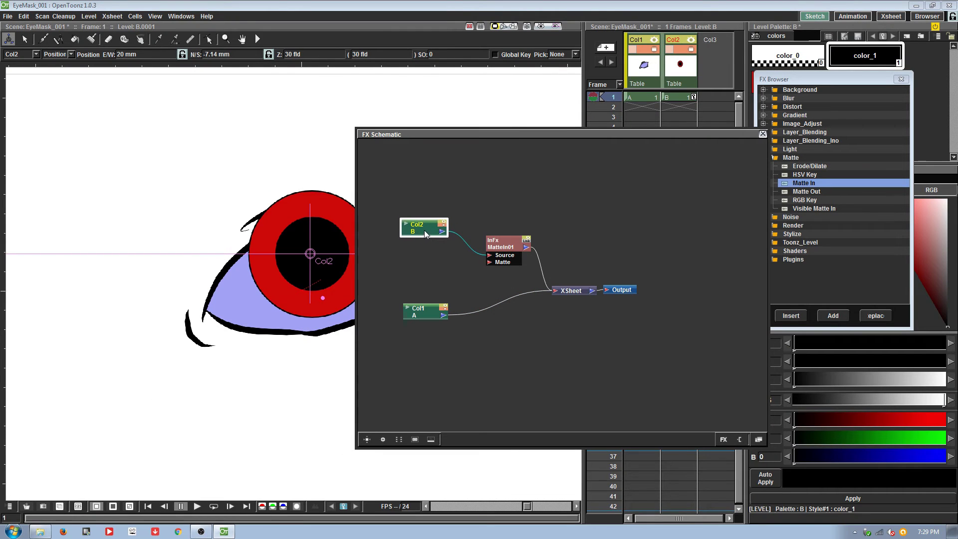
Link Col1's output to the Matte port of the Matte In node and turn on the viewer preview.
left_click(442, 316)
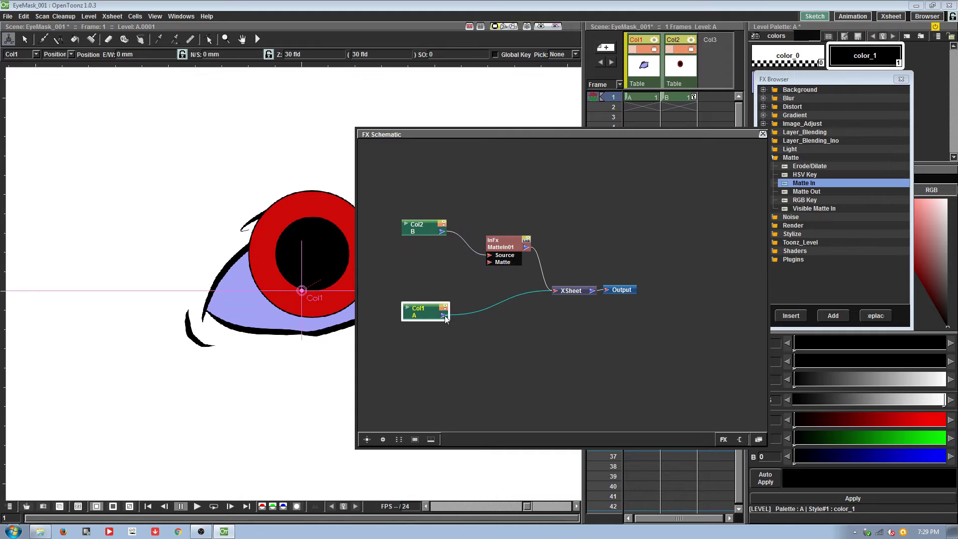
left_click_drag(474, 269, 489, 262)
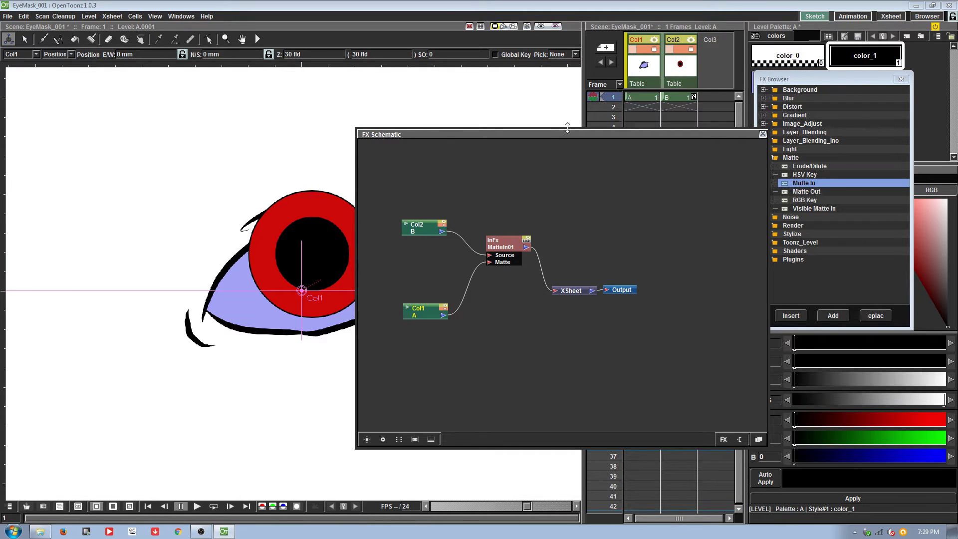
left_click_drag(602, 130, 659, 112)
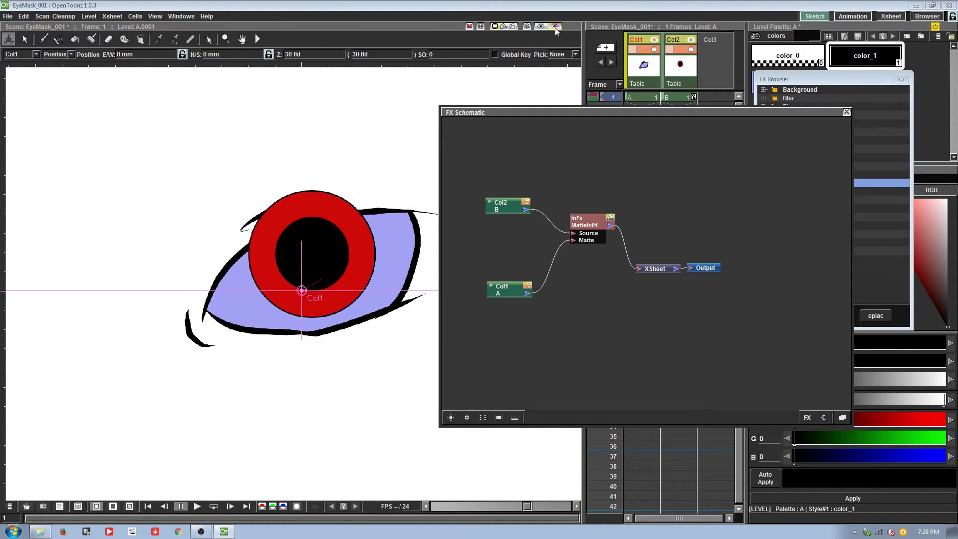
left_click(555, 28)
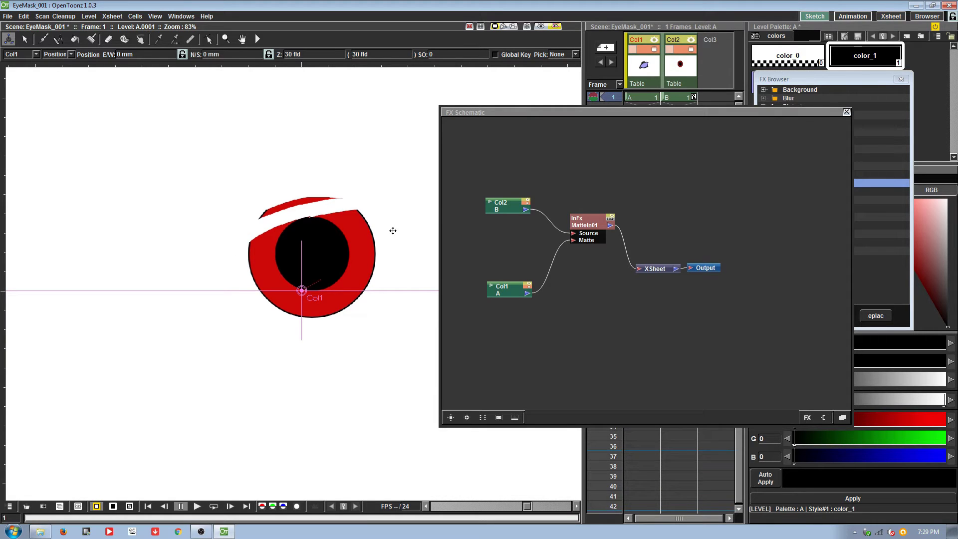
Link Col1 to the XSheet node as well, and space the Col1, Col2 and Matte In nodes out.
left_click_drag(525, 295, 636, 268)
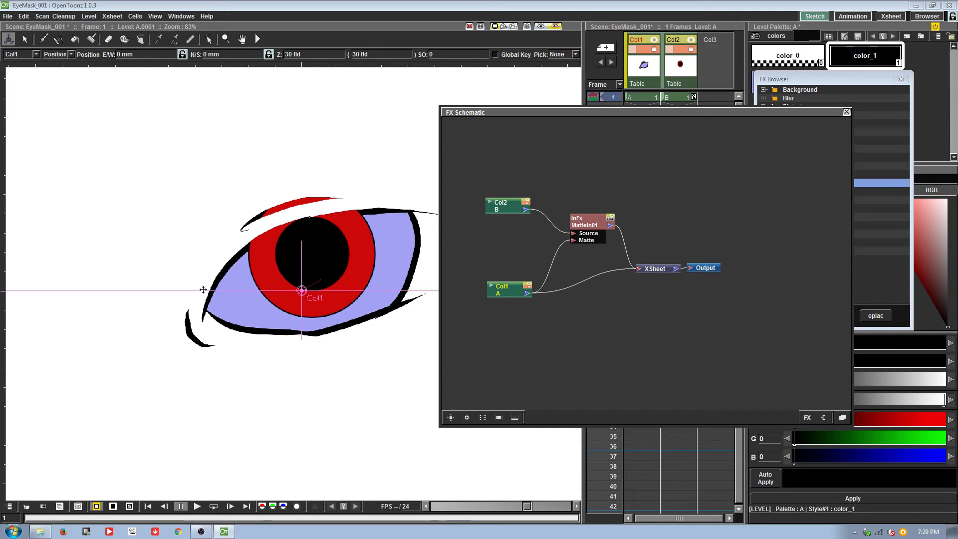
left_click(497, 41)
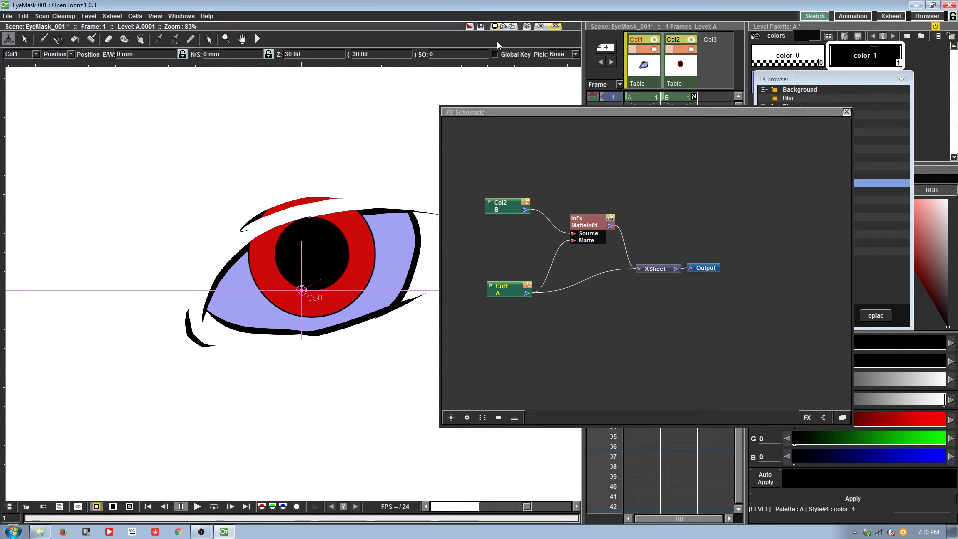
left_click_drag(514, 294, 479, 298)
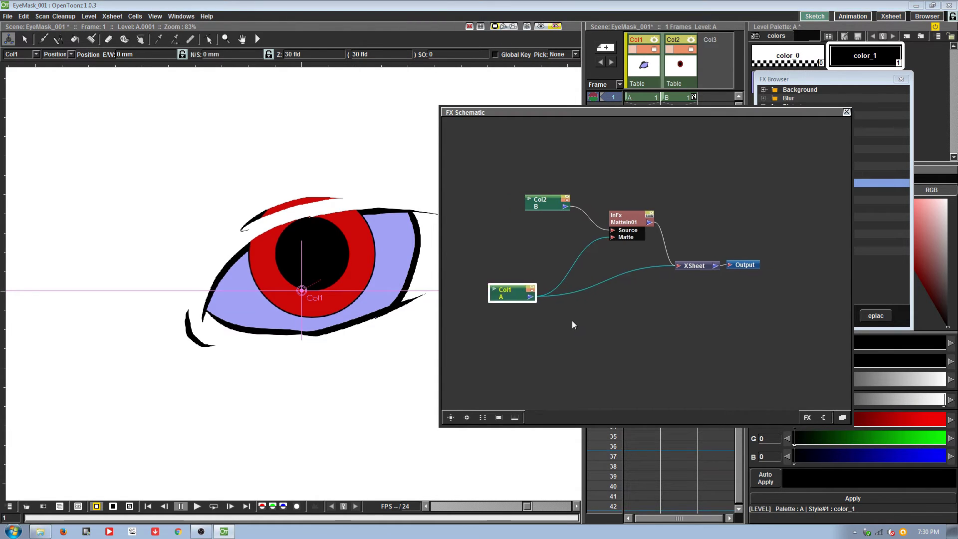
left_click(562, 217)
left_click_drag(644, 240, 648, 245)
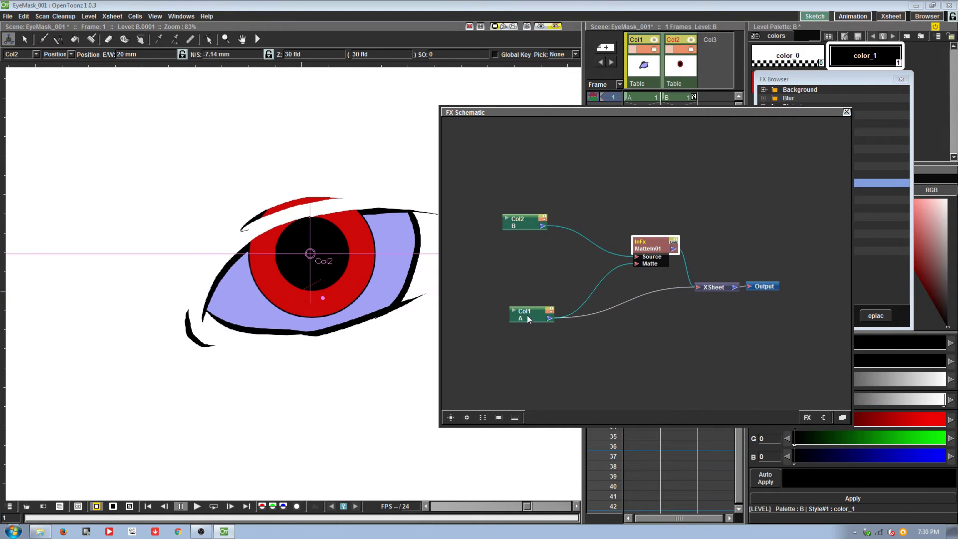
left_click_drag(540, 316, 501, 318)
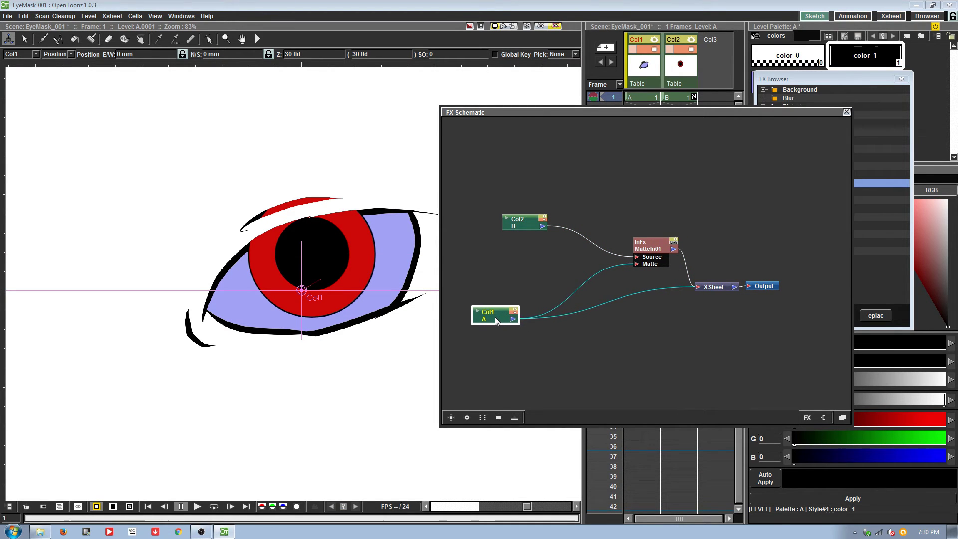
left_click_drag(497, 317, 503, 314)
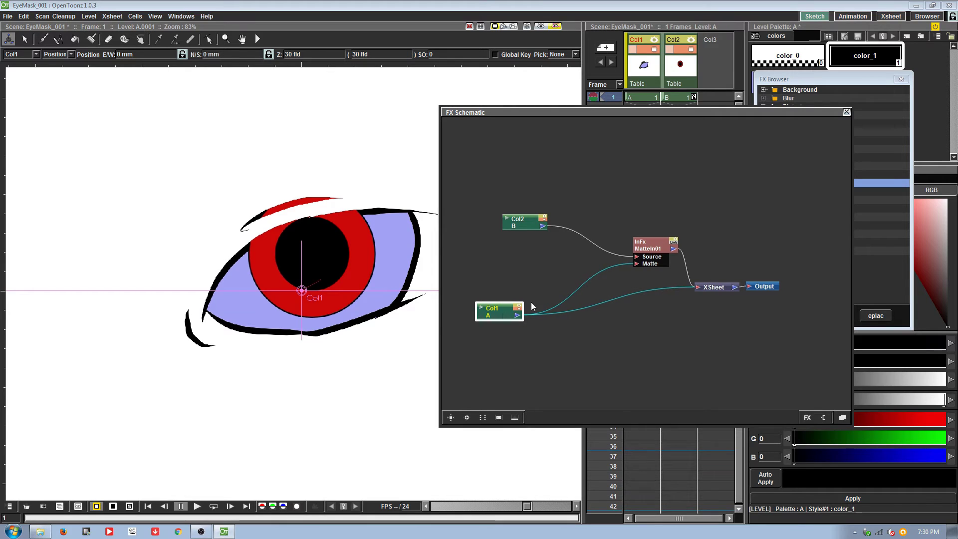
Insert a Palette Filter effect from the Toonz_Level category on the output of the Col1 node.
left_click_drag(759, 112, 697, 121)
left_click(844, 75)
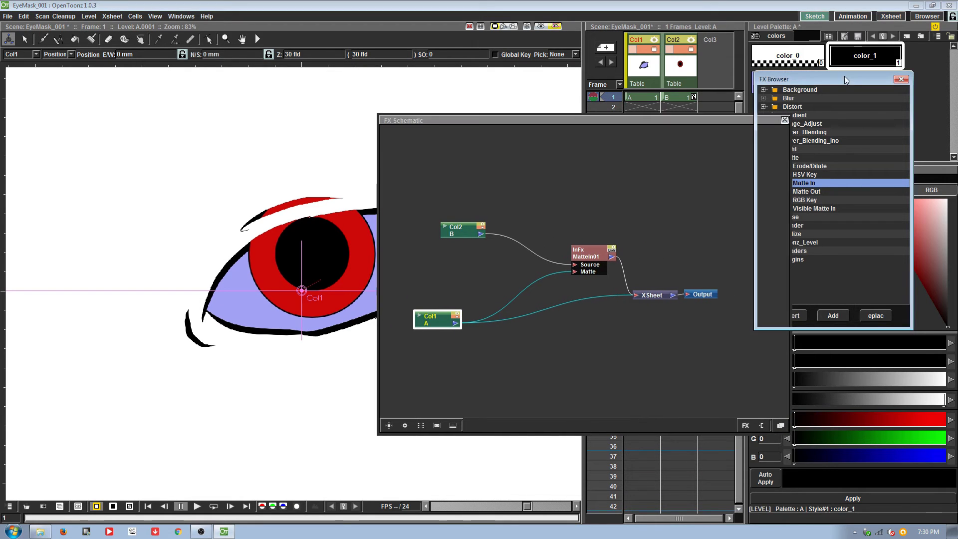
left_click_drag(848, 74, 855, 54)
left_click(774, 137)
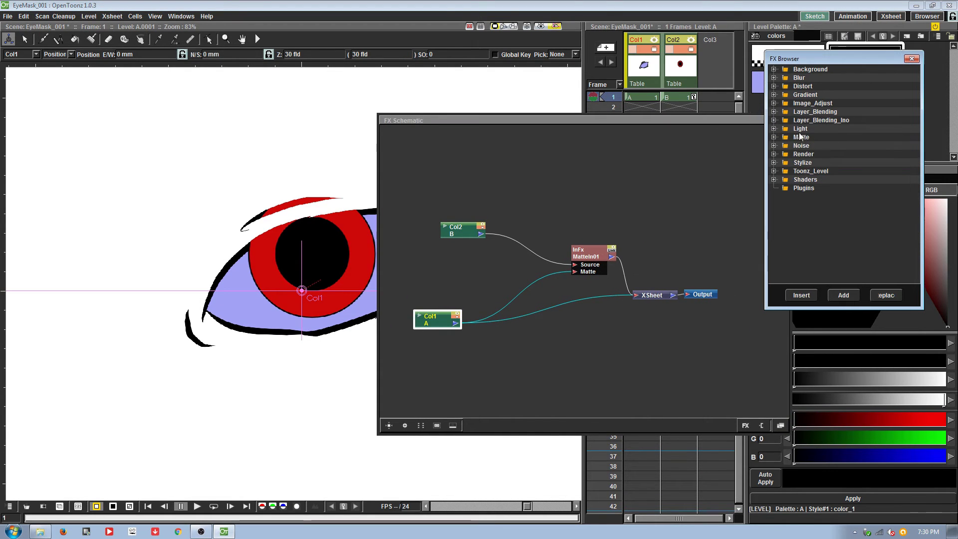
left_click(774, 171)
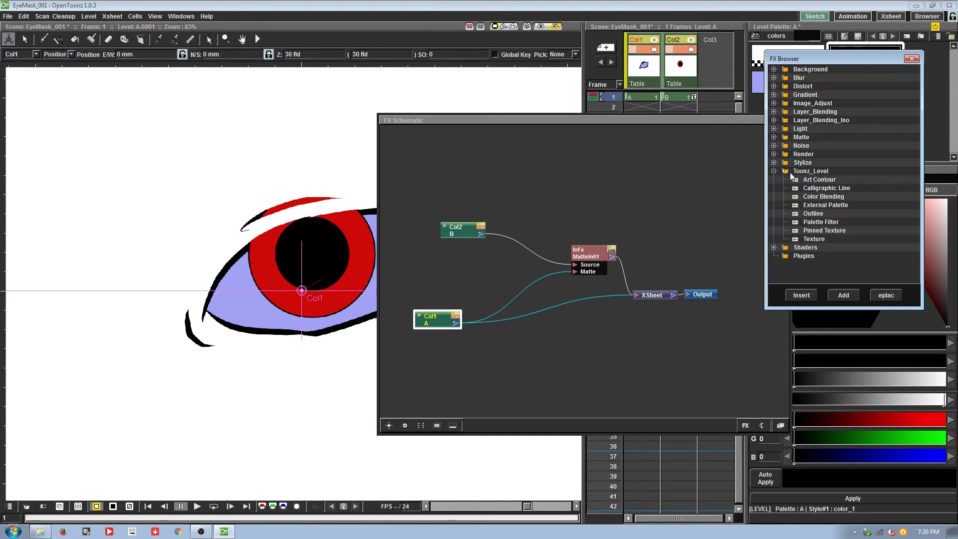
double_click(825, 223)
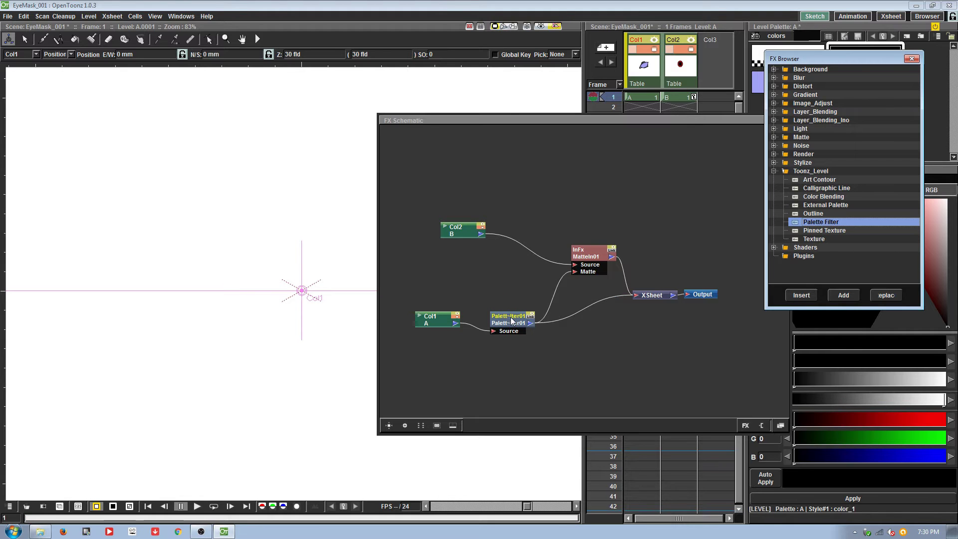
Delete the link from the Palette Filter to the XSheet node and link Col1 directly to XSheet instead.
left_click_drag(512, 321, 514, 297)
left_click(560, 300)
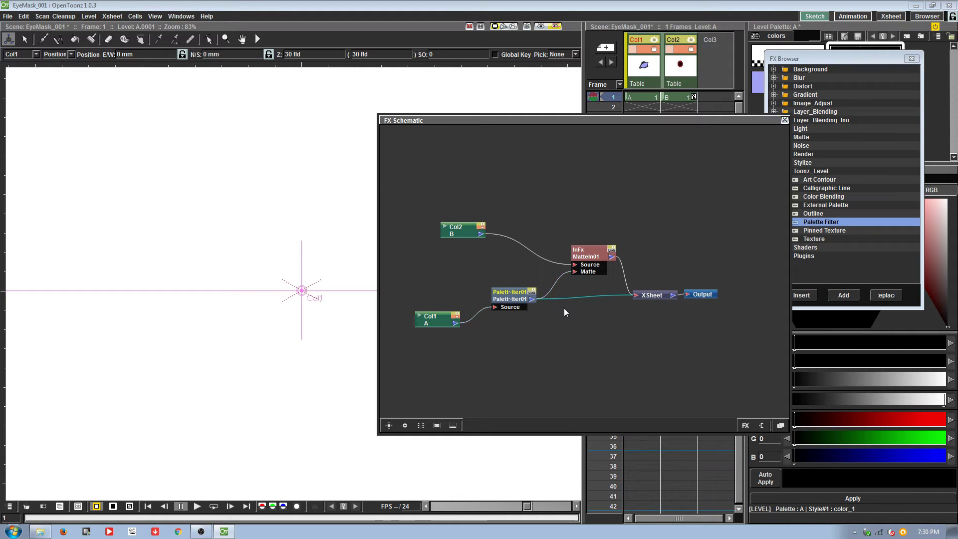
key("Delete")
left_click_drag(510, 299, 512, 286)
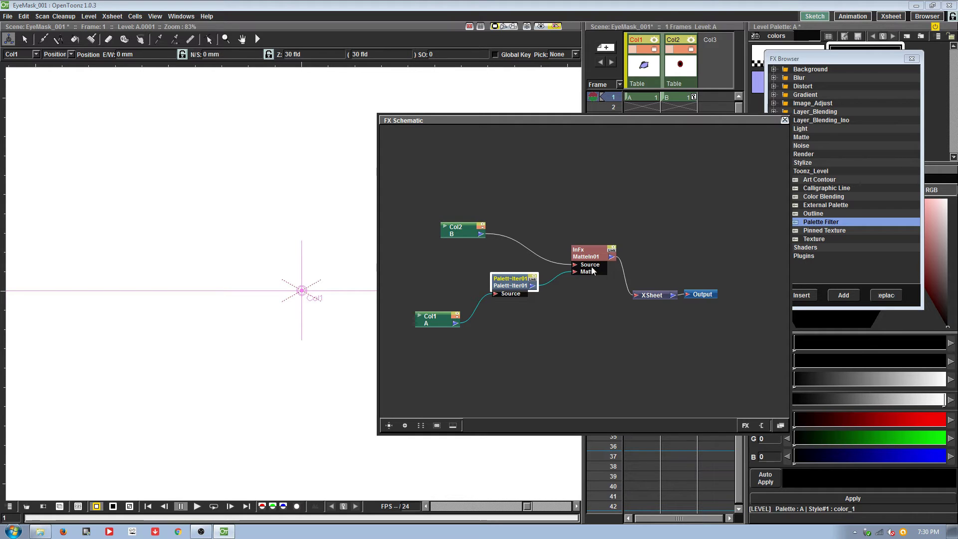
left_click_drag(597, 254, 581, 256)
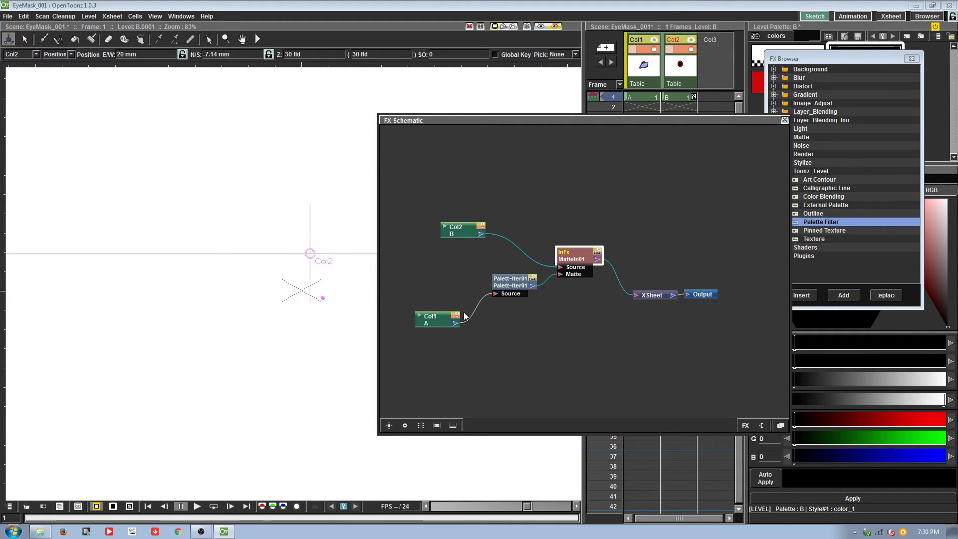
left_click_drag(456, 325, 628, 298)
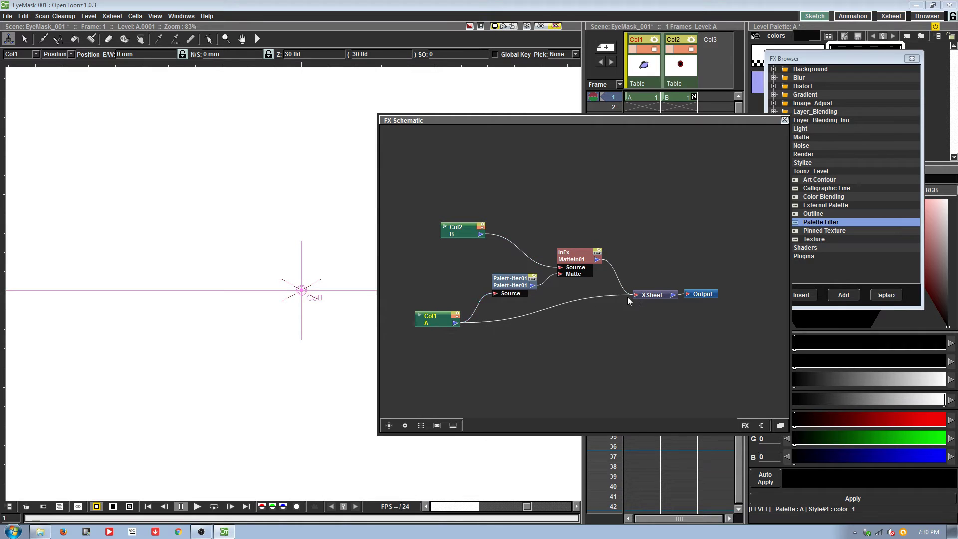
Open the Palette Filter's settings beside the level palette and examine the Action and Apply To options.
double_click(510, 279)
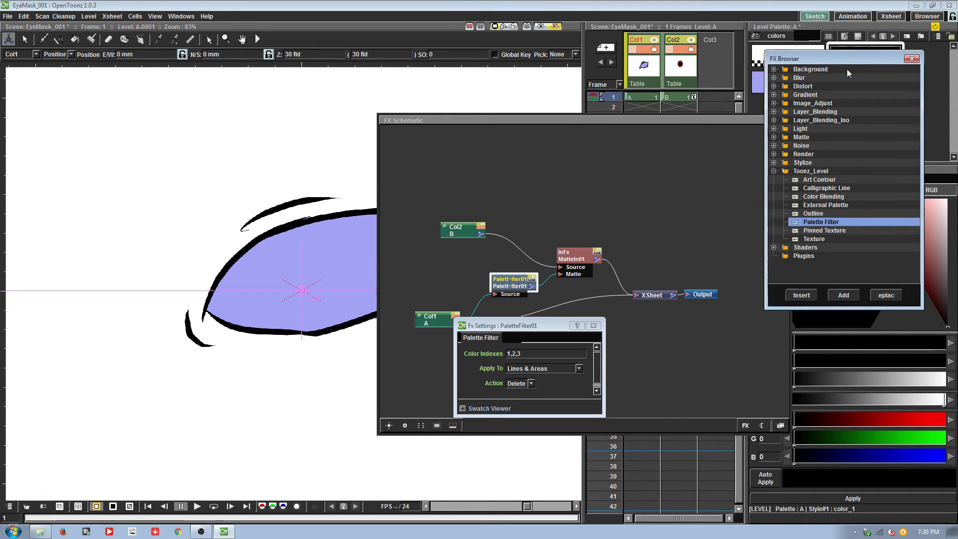
left_click_drag(846, 69, 843, 171)
left_click_drag(544, 325, 592, 132)
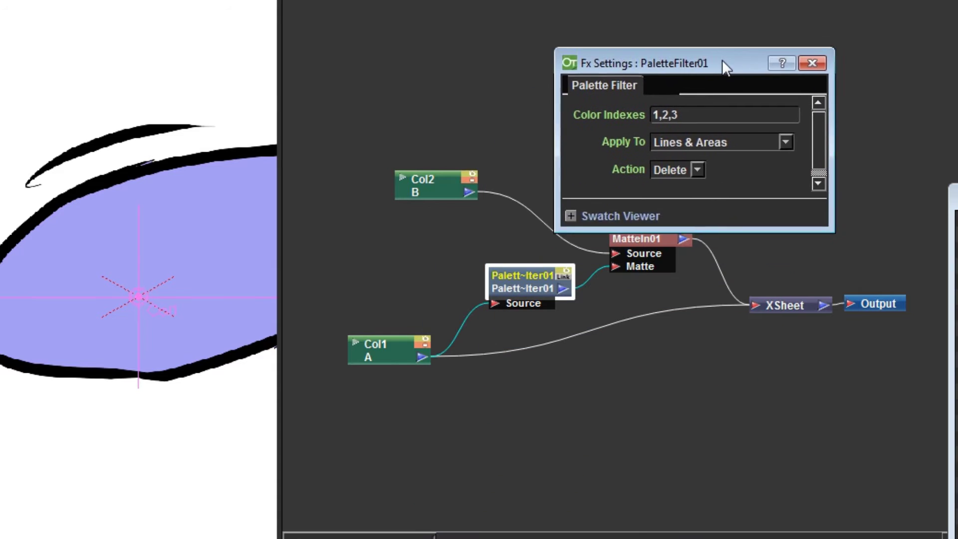
left_click_drag(673, 6, 663, 6)
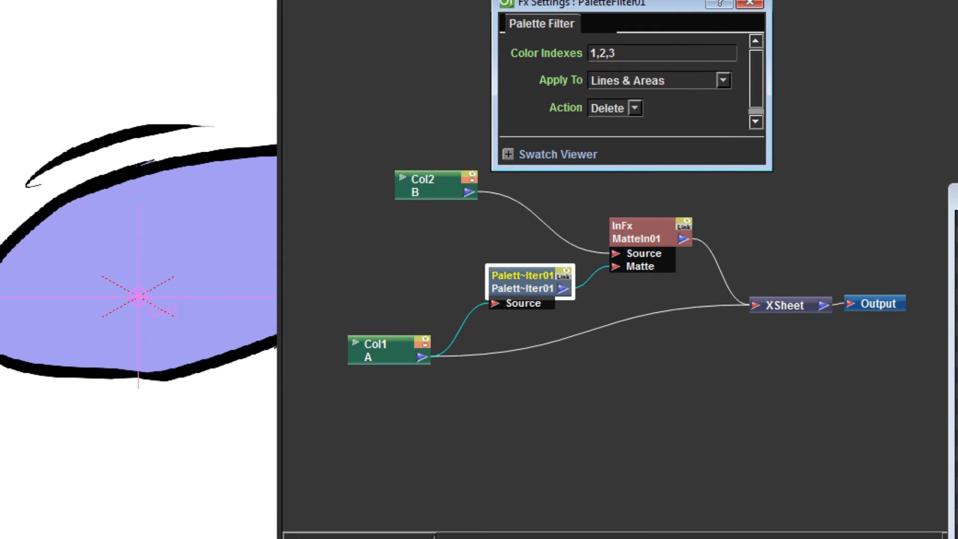
left_click(634, 107)
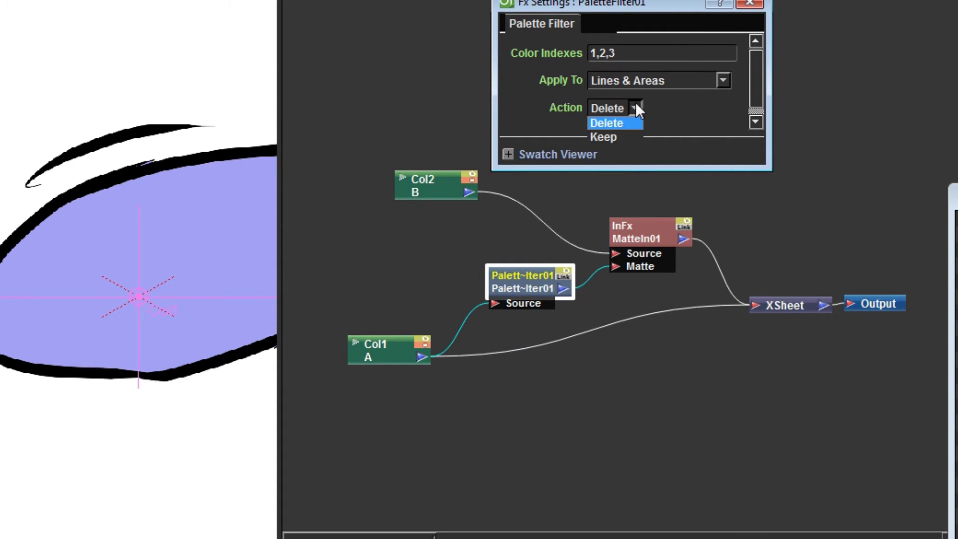
left_click(636, 101)
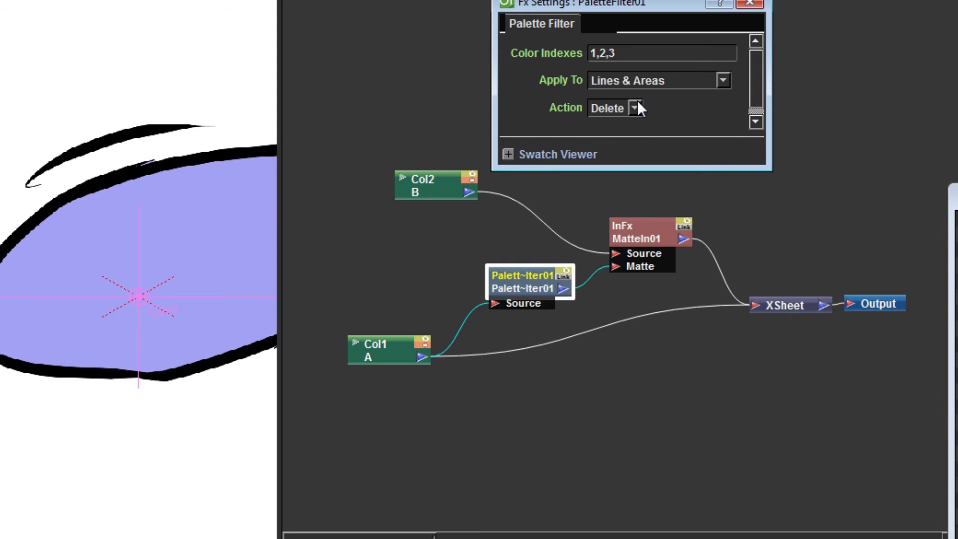
left_click(675, 77)
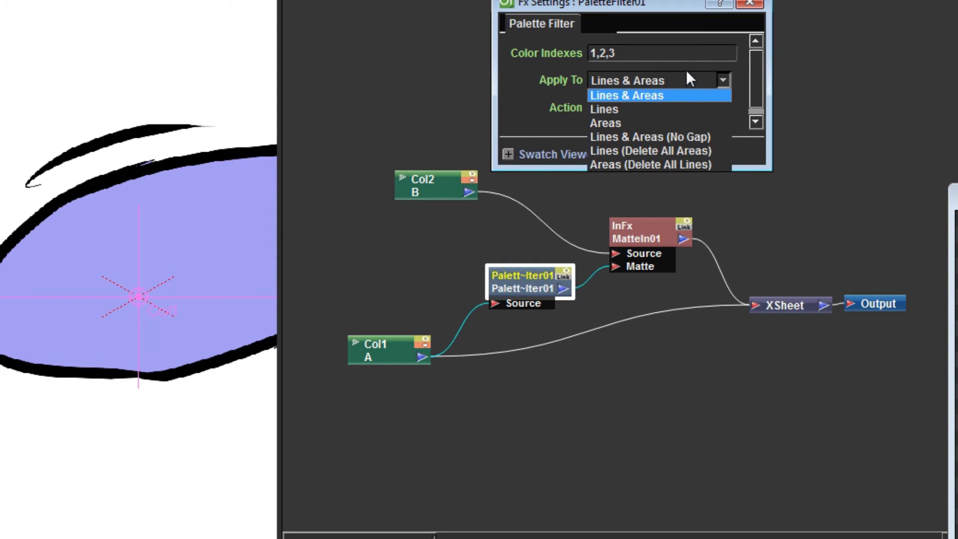
left_click(684, 74)
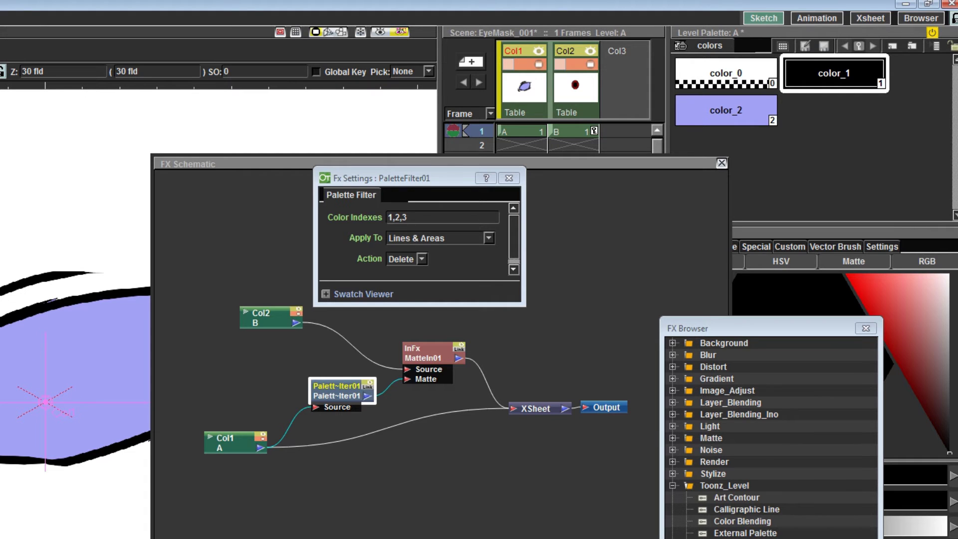
Set the Palette Filter's Color Indexes to 1, close its settings and move the FX schematic clear of the eye.
left_click(408, 218)
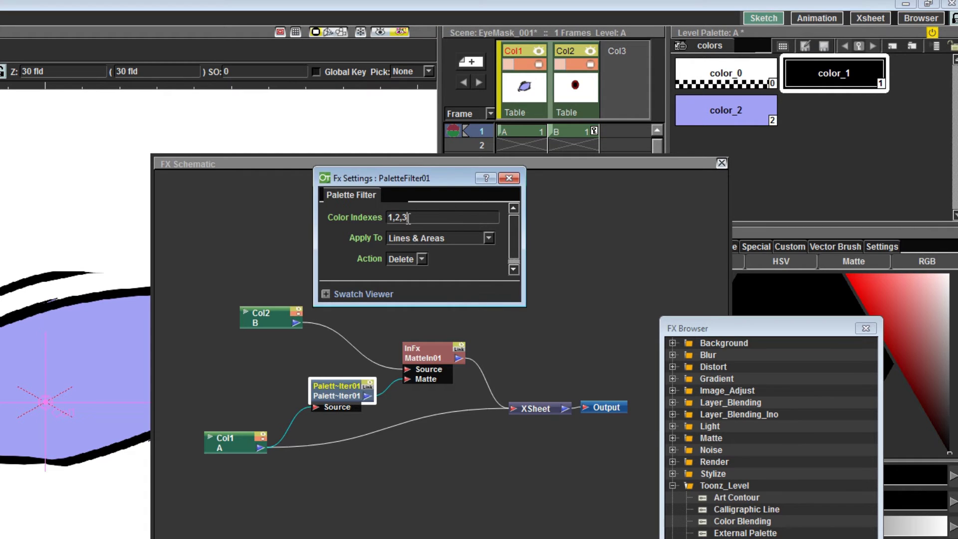
key("BackSpace")
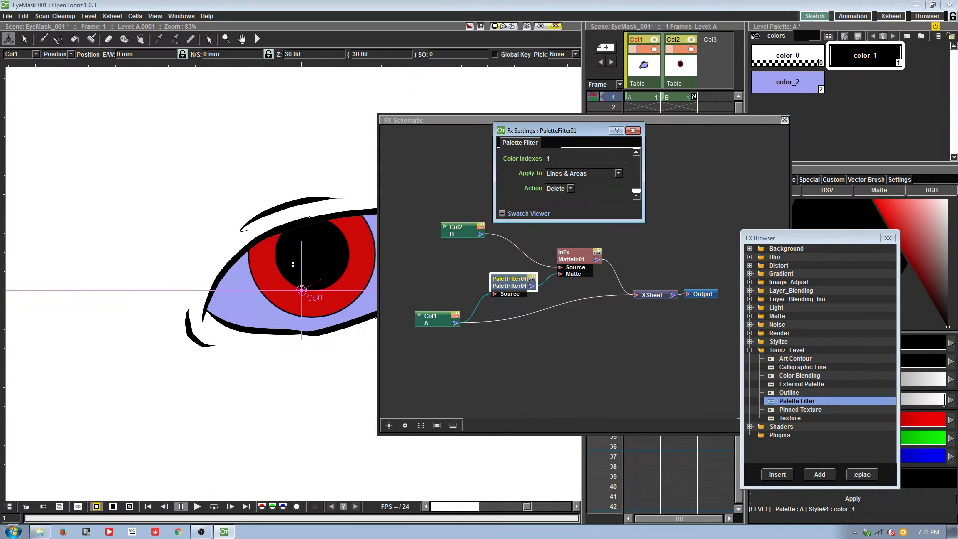
left_click(633, 131)
left_click_drag(623, 121, 746, 82)
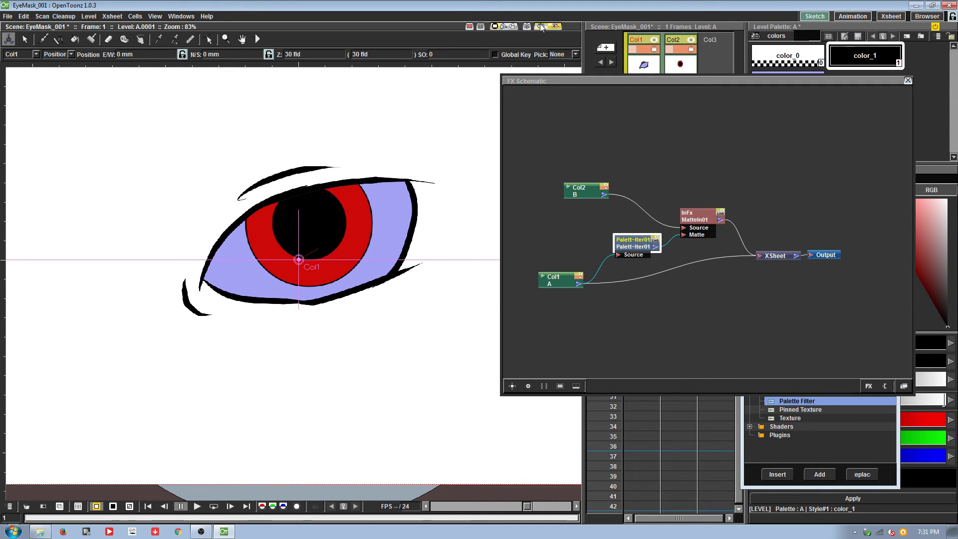
Select the Col2 node and move the iris within the eye to test the mask.
left_click(559, 386)
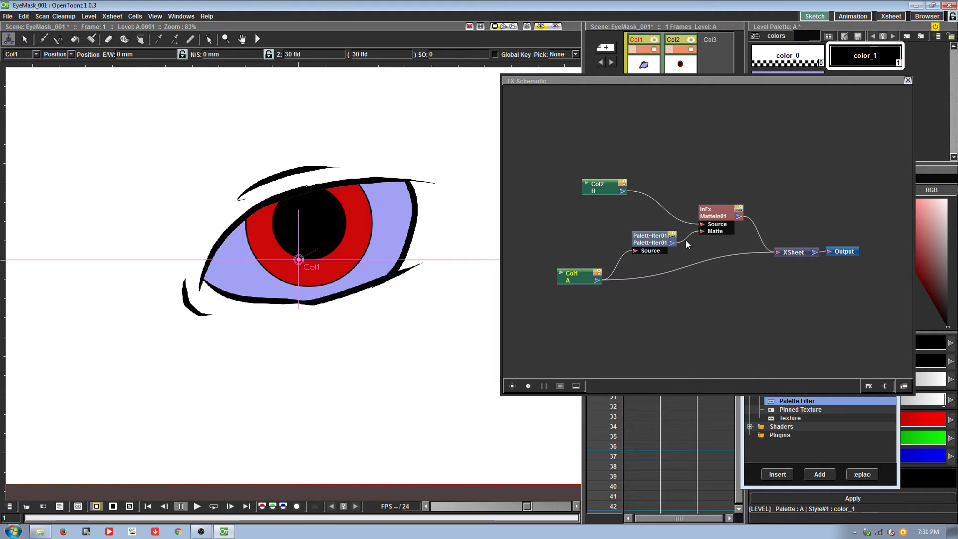
left_click(659, 239)
left_click(603, 187)
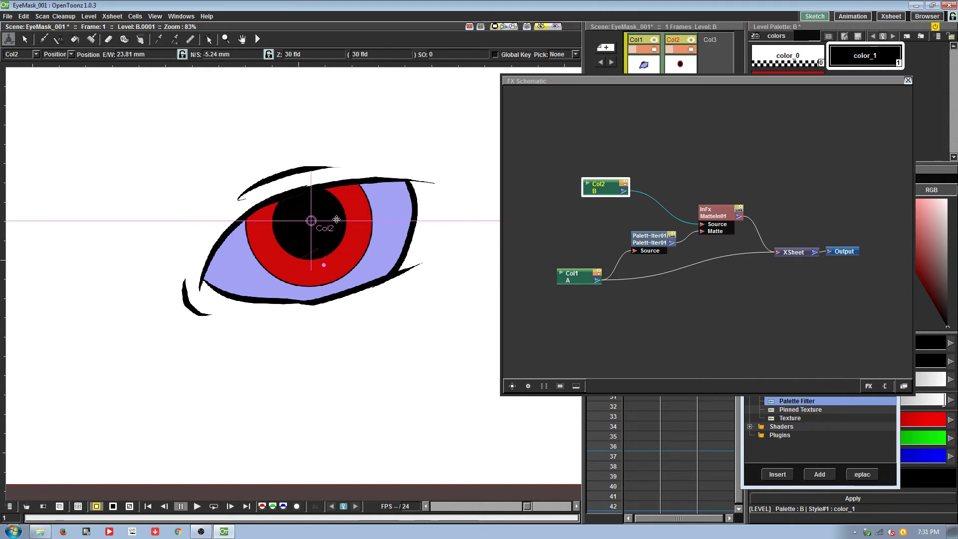
left_click_drag(356, 215, 313, 250)
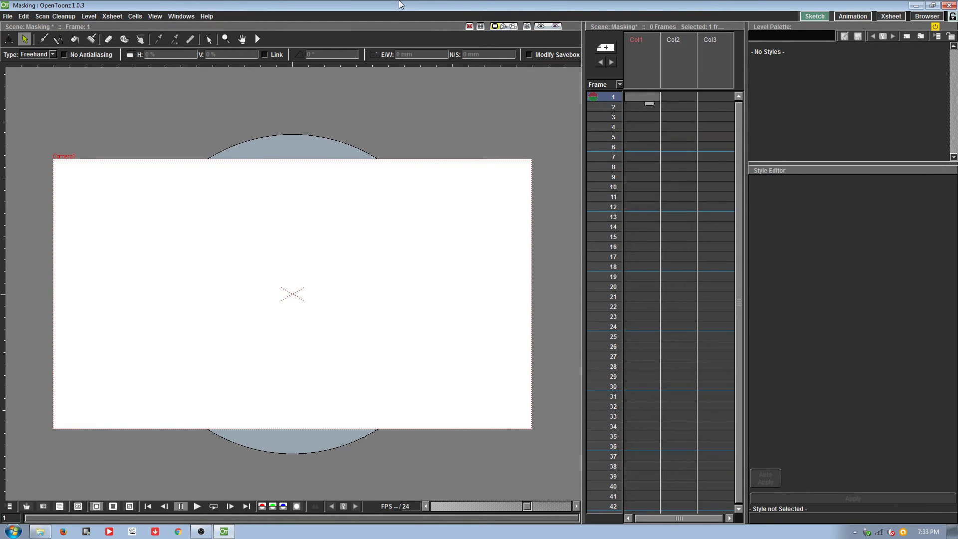
Create a new Toonz Raster Level named BG in frame 1 of Col1.
right_click(645, 95)
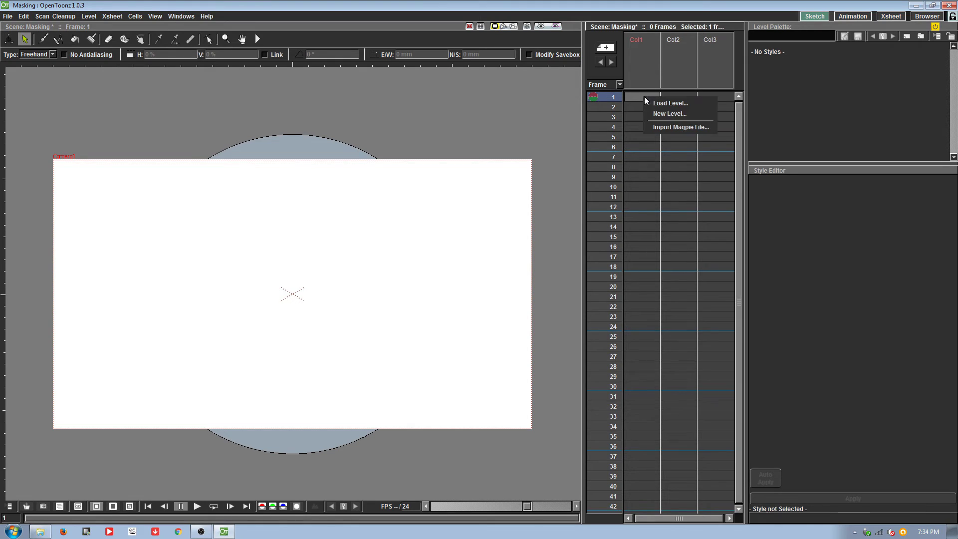
left_click(677, 115)
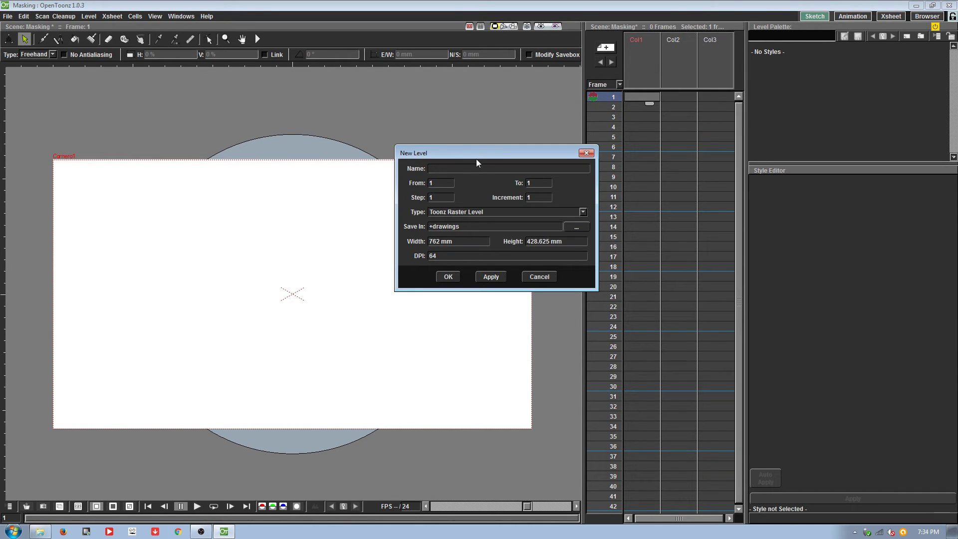
type("BG")
left_click(448, 277)
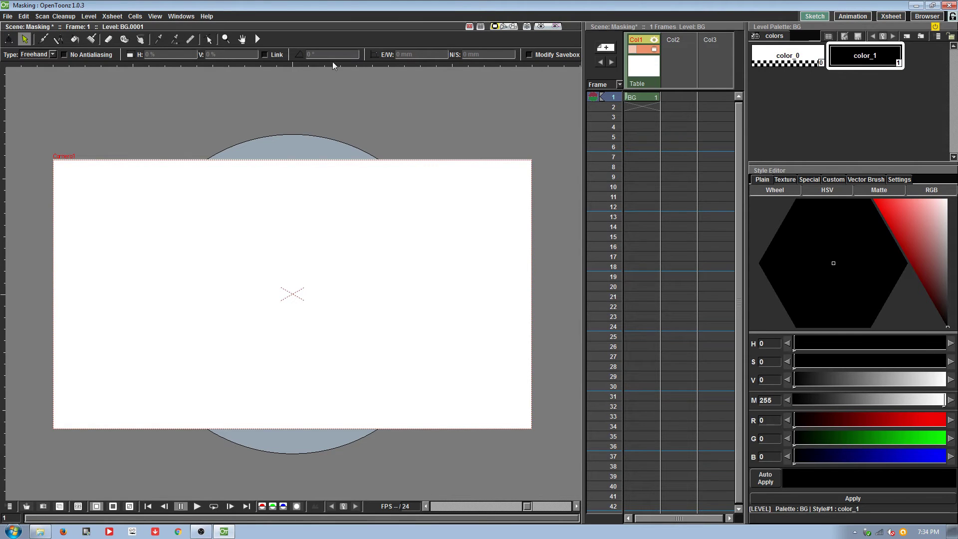
Brush a doorway outline and two sloping floor lines that meet at the room's back corner.
left_click(42, 40)
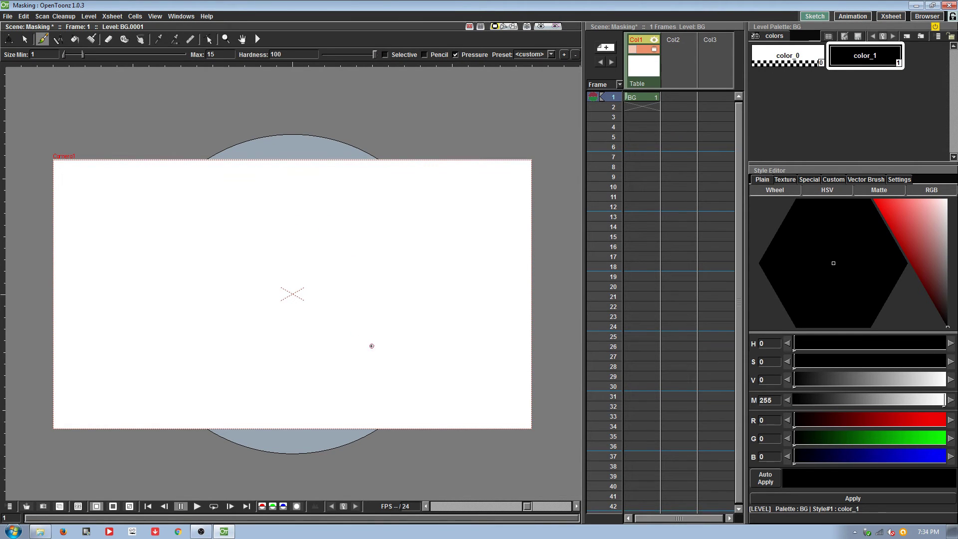
mouse_move(373, 347)
left_mouse_down()
mouse_move(383, 269)
mouse_move(445, 266)
mouse_move(432, 353)
left_mouse_up()
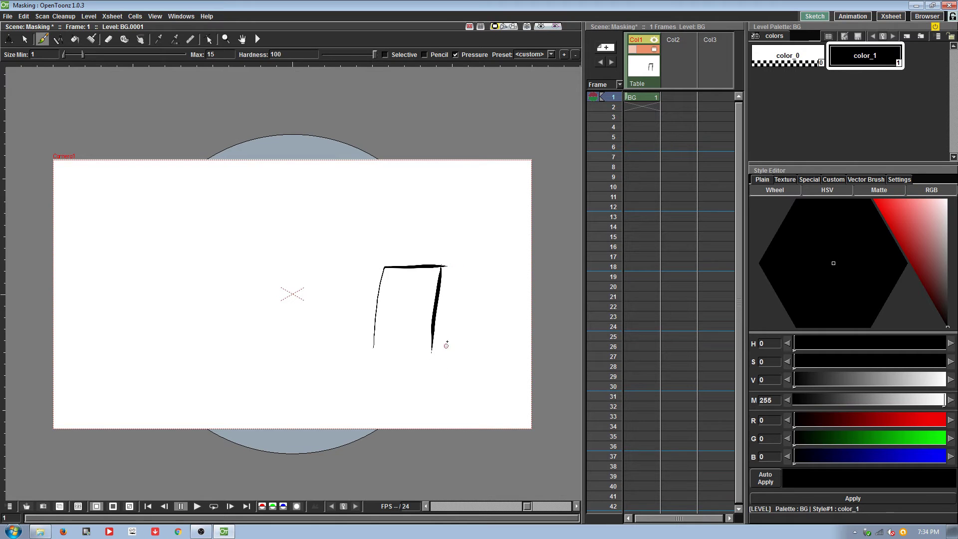
left_click_drag(249, 321, 558, 403)
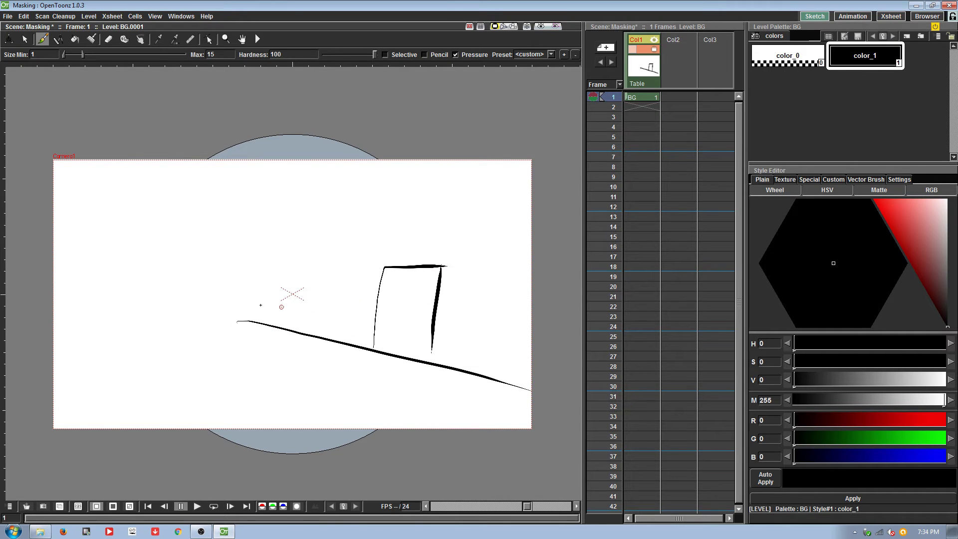
left_click_drag(244, 321, 52, 361)
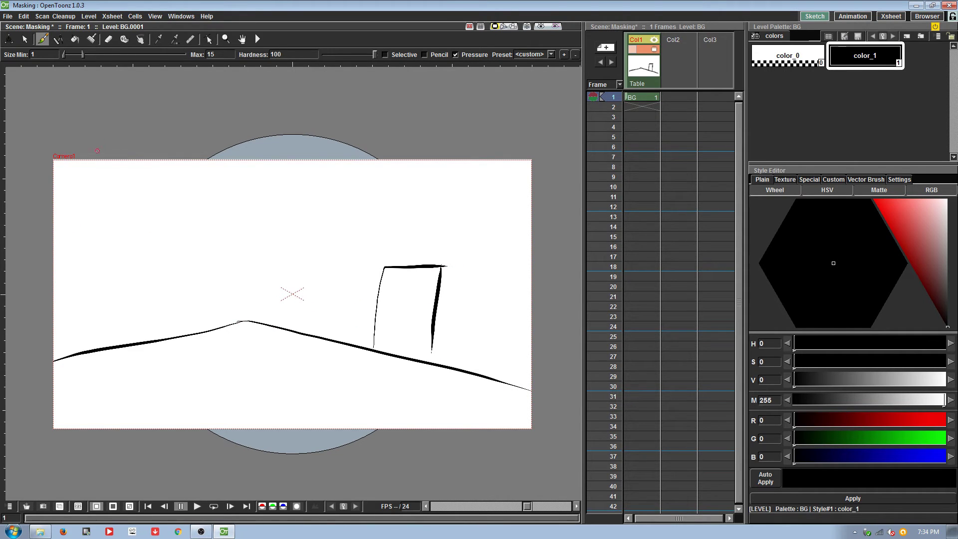
Draw the large curved foreground silhouette, a short curve in the upper-left corner of the frame and the vertical wall-corner line.
mouse_move(95, 159)
left_mouse_down()
mouse_move(160, 207)
mouse_move(197, 270)
mouse_move(201, 429)
mouse_move(177, 228)
mouse_move(150, 188)
mouse_move(165, 159)
left_mouse_up()
key("ctrl+z")
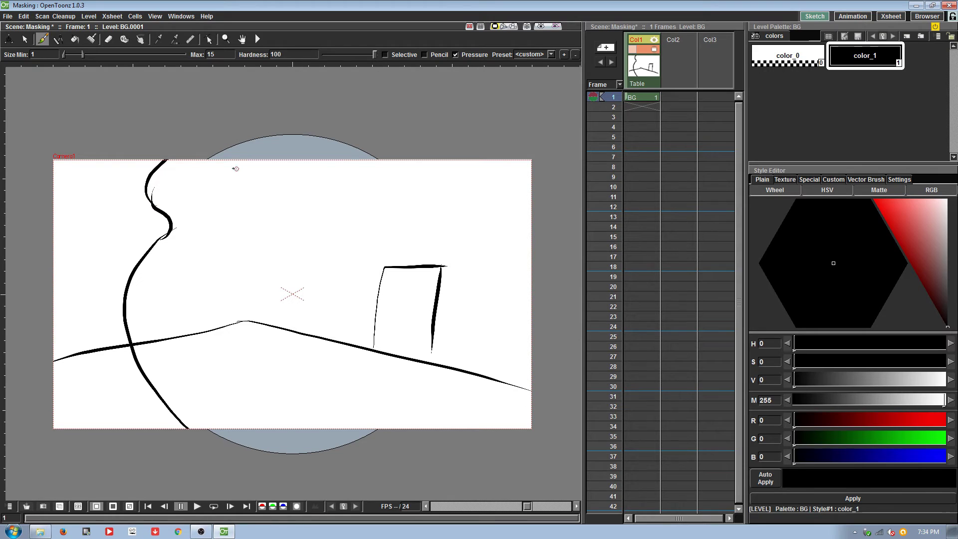
left_click_drag(99, 159, 53, 184)
left_click_drag(244, 318, 244, 160)
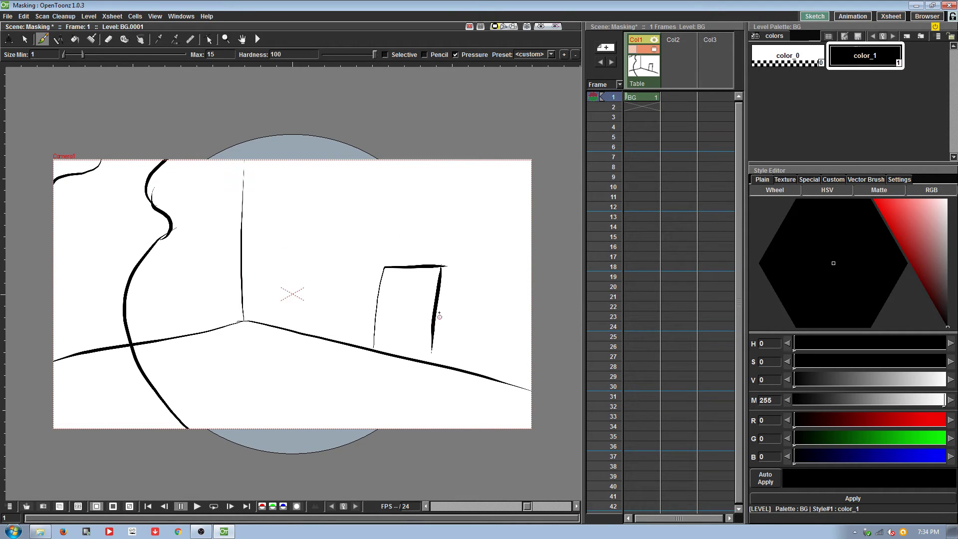
Extend and thicken the doorway's side lines and draw an oval clock with hands on the back wall.
left_click_drag(432, 335, 431, 362)
left_click_drag(387, 272, 373, 336)
mouse_move(293, 194)
left_mouse_down()
mouse_move(321, 200)
mouse_move(308, 235)
mouse_move(300, 194)
mouse_move(314, 188)
mouse_move(317, 221)
left_mouse_up()
key("ctrl+z")
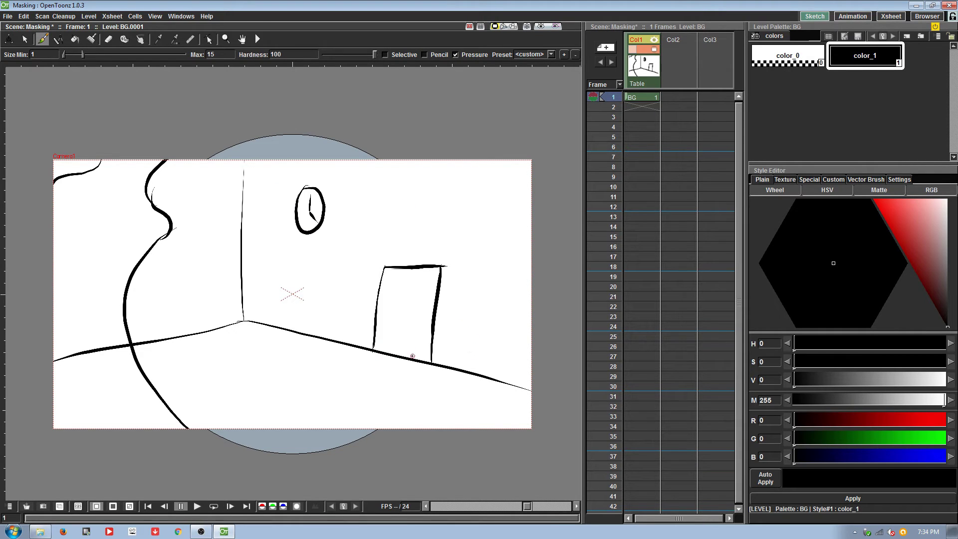
Erase the part of the floor line that runs inside the foreground silhouette, using an eraser size of 14.
left_click(108, 39)
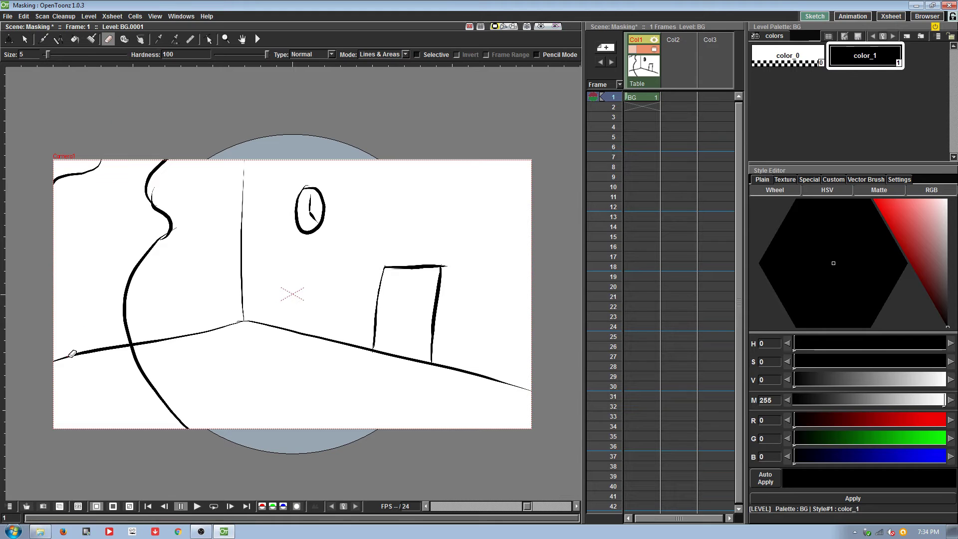
left_click_drag(62, 343, 80, 346)
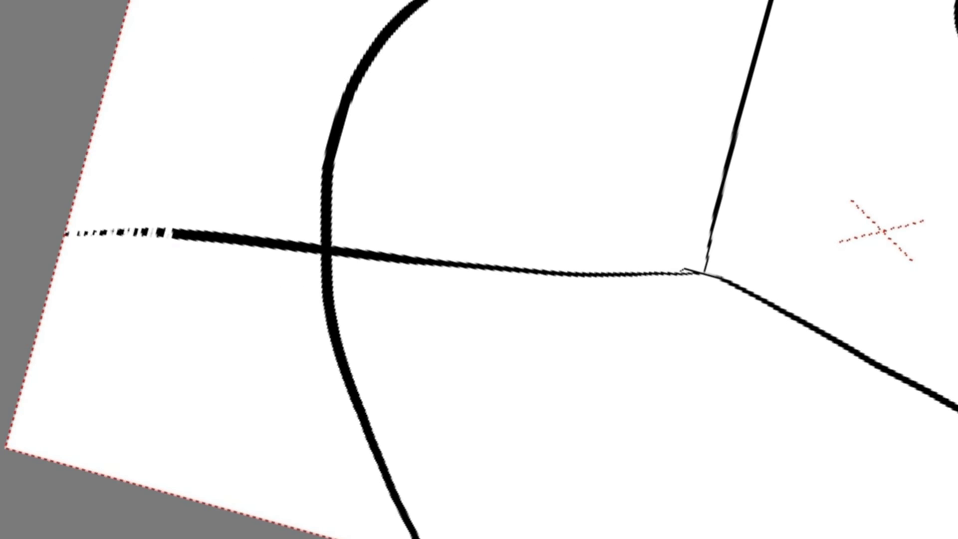
mouse_move(65, 239)
left_mouse_down()
mouse_move(100, 251)
mouse_move(134, 216)
mouse_move(151, 265)
mouse_move(184, 241)
mouse_move(201, 205)
mouse_move(218, 297)
mouse_move(259, 208)
mouse_move(267, 285)
mouse_move(291, 217)
mouse_move(302, 281)
mouse_move(299, 250)
left_mouse_up()
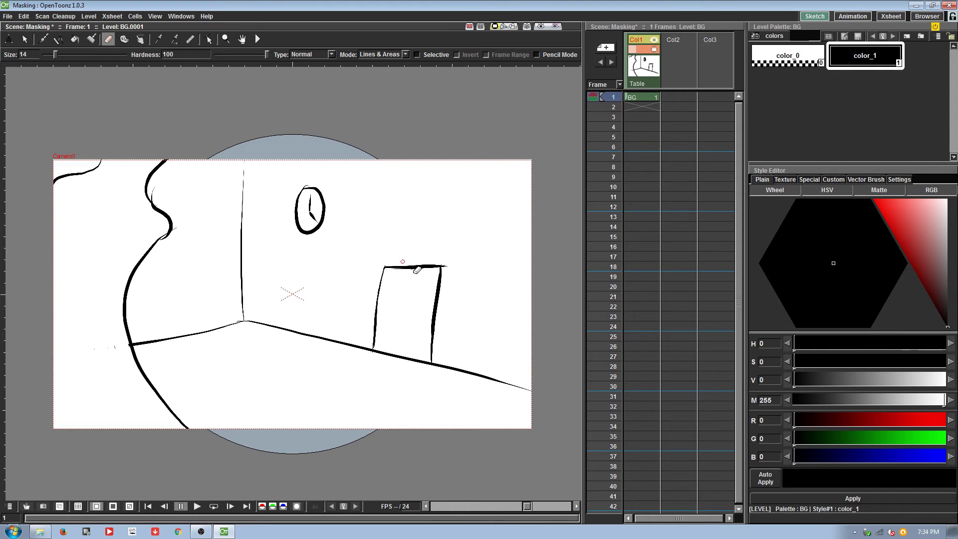
Brush a character's round head with eyes and a jagged open mouth beside the doorway, in frame 1 of Col2.
key("b")
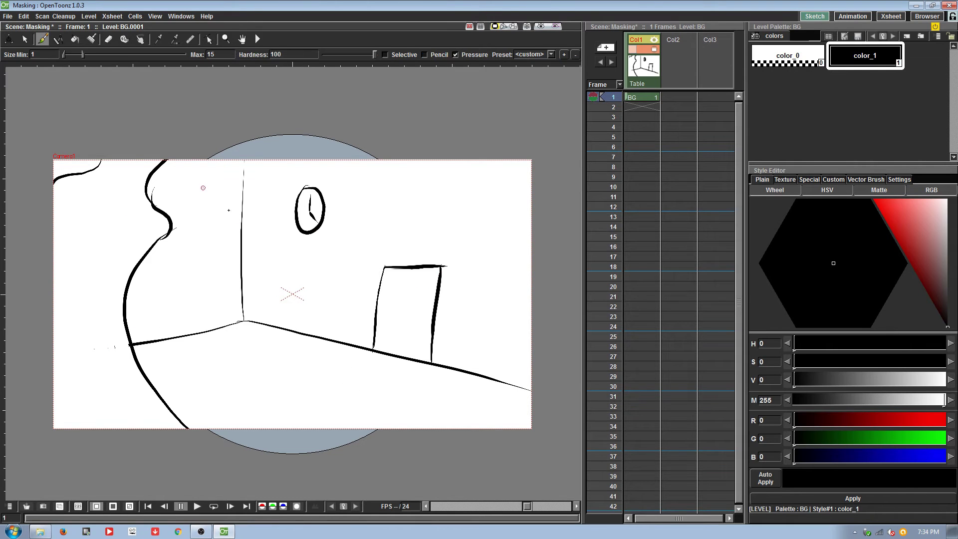
left_click(678, 98)
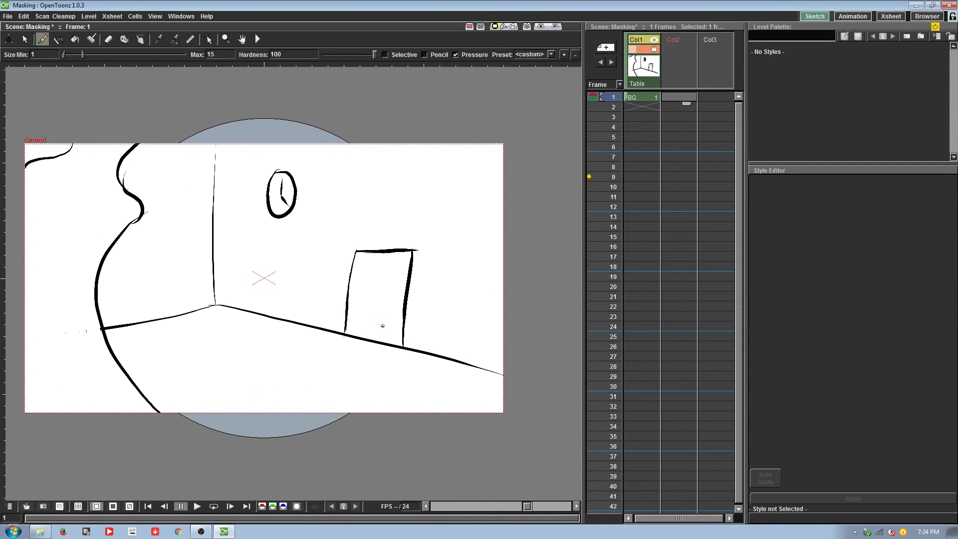
scroll(396, 325, "up", 2)
scroll(395, 326, "down", 1)
scroll(436, 316, "up", 3)
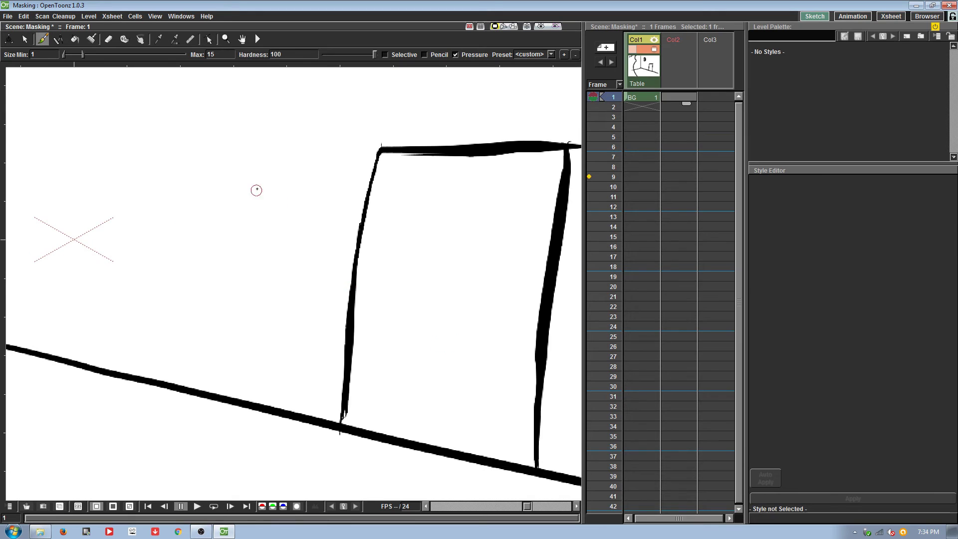
left_click(258, 170)
mouse_move(258, 170)
left_mouse_down()
mouse_move(237, 235)
mouse_move(283, 172)
mouse_move(244, 208)
mouse_move(234, 190)
mouse_move(248, 179)
mouse_move(283, 177)
mouse_move(246, 201)
mouse_move(279, 204)
mouse_move(281, 223)
left_mouse_up()
key("ctrl+z")
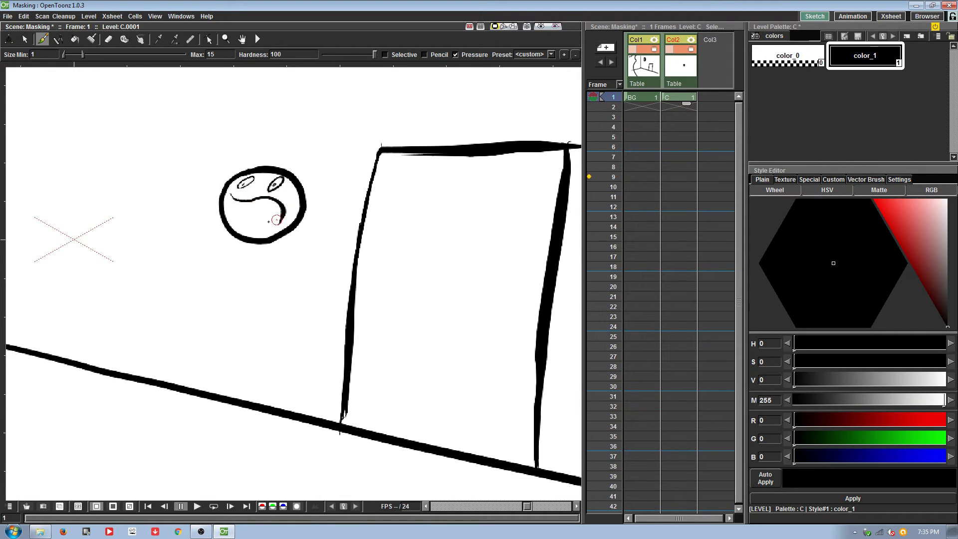
mouse_move(236, 201)
left_mouse_down()
mouse_move(236, 224)
mouse_move(245, 216)
mouse_move(374, 235)
left_mouse_up()
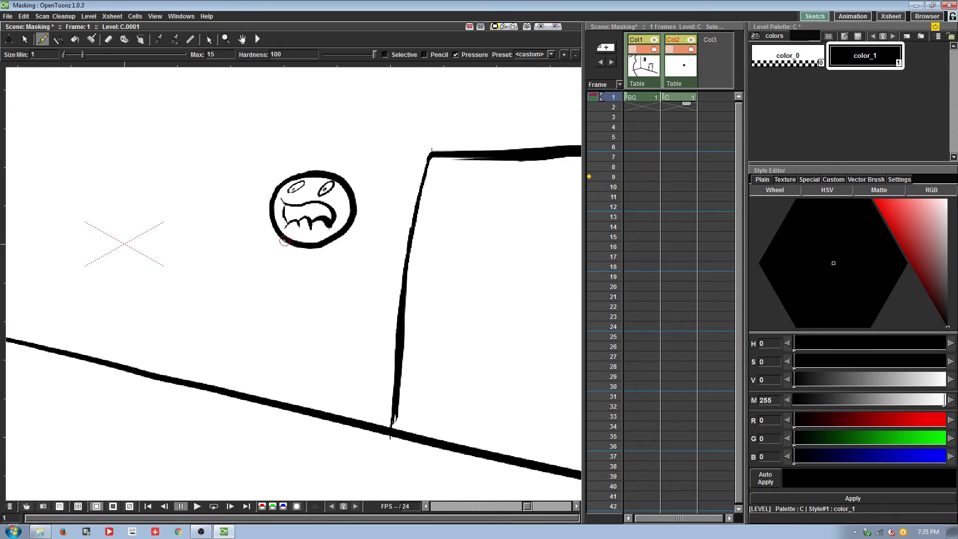
Draw the character's outstretched arm, bent arm, torso and crouching legs down to the floor line.
mouse_move(279, 237)
left_mouse_down()
mouse_move(154, 197)
mouse_move(275, 252)
mouse_move(291, 294)
mouse_move(262, 309)
left_mouse_up()
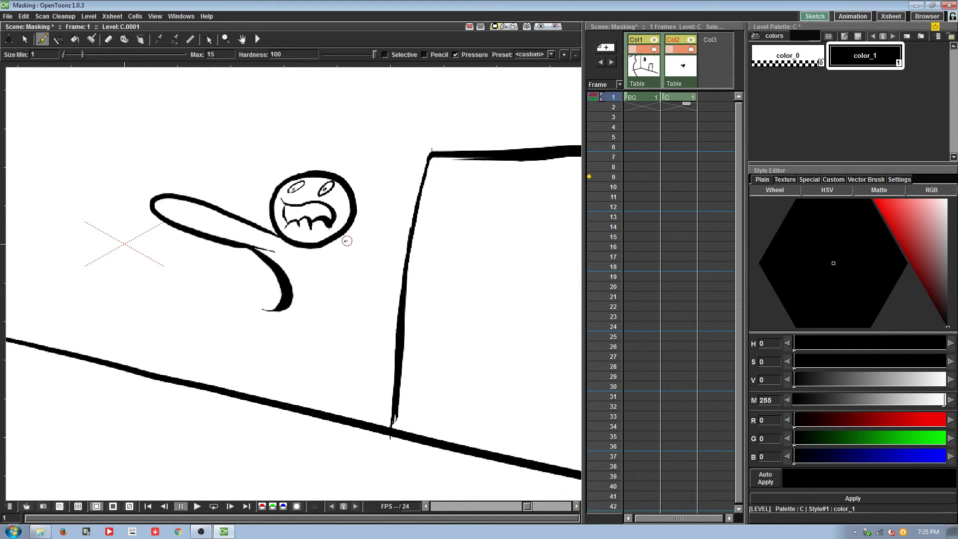
mouse_move(329, 246)
left_mouse_down()
mouse_move(307, 273)
mouse_move(348, 250)
left_mouse_up()
key("ctrl+z")
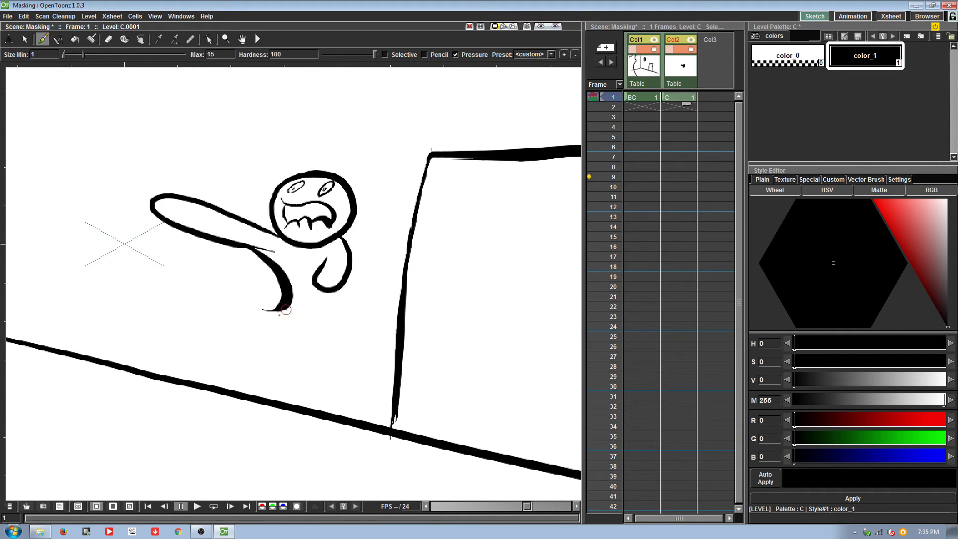
mouse_move(287, 302)
left_mouse_down()
mouse_move(167, 372)
mouse_move(307, 335)
mouse_move(292, 402)
mouse_move(345, 412)
left_mouse_up()
left_click_drag(351, 379, 337, 333)
scroll(438, 374, "down", 5)
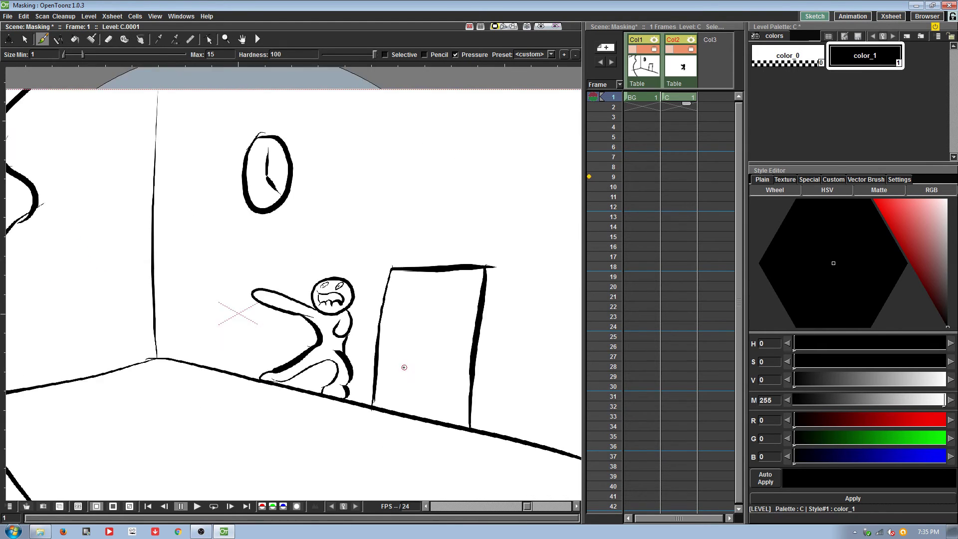
scroll(413, 358, "up", 4)
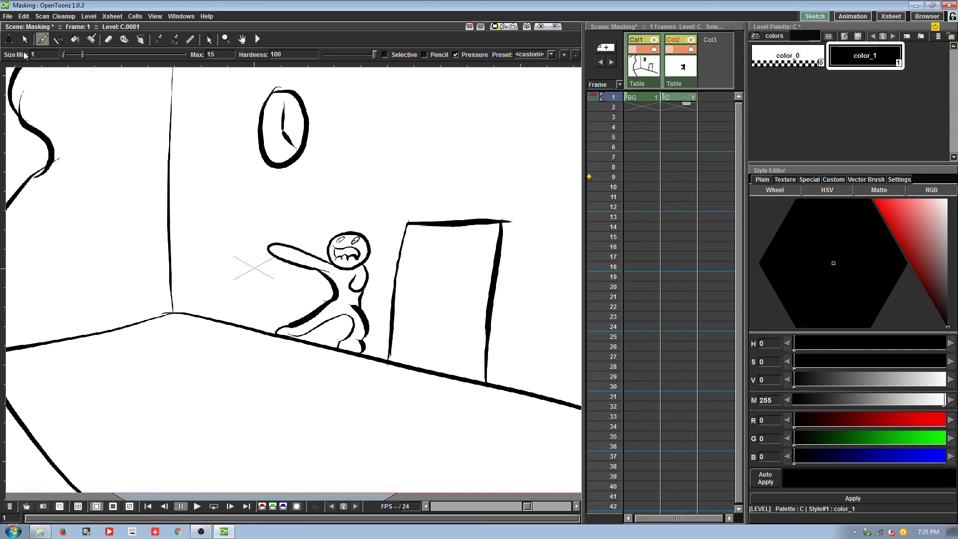
Set the Animate tool to Center and move Col2's center point to the character's feet.
left_click(10, 38)
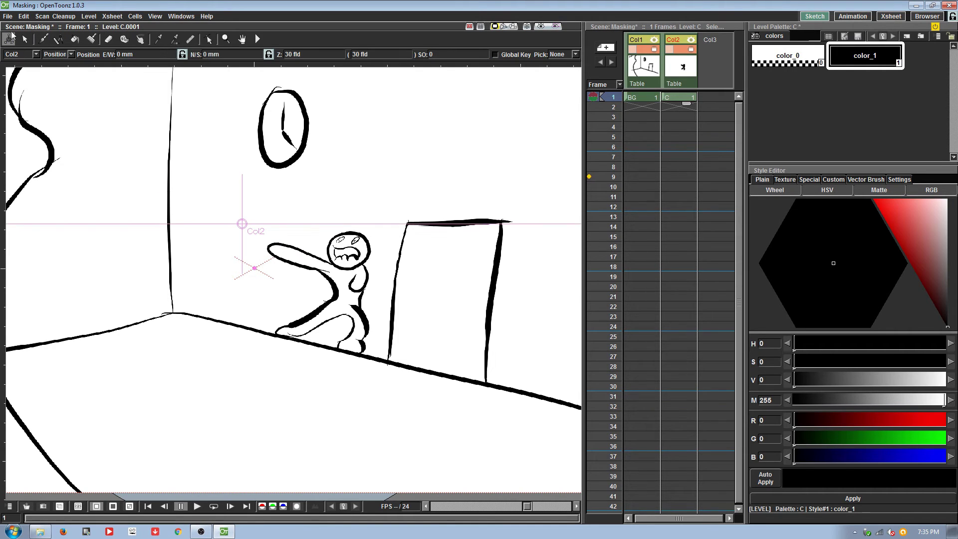
left_click(70, 54)
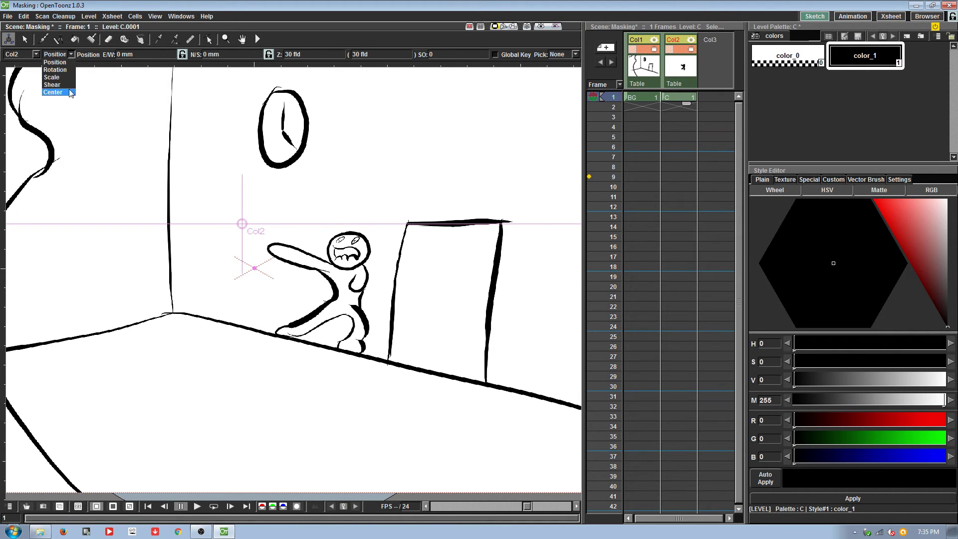
left_click(55, 94)
mouse_move(242, 224)
left_mouse_down()
mouse_move(317, 287)
mouse_move(347, 345)
mouse_move(328, 345)
left_mouse_up()
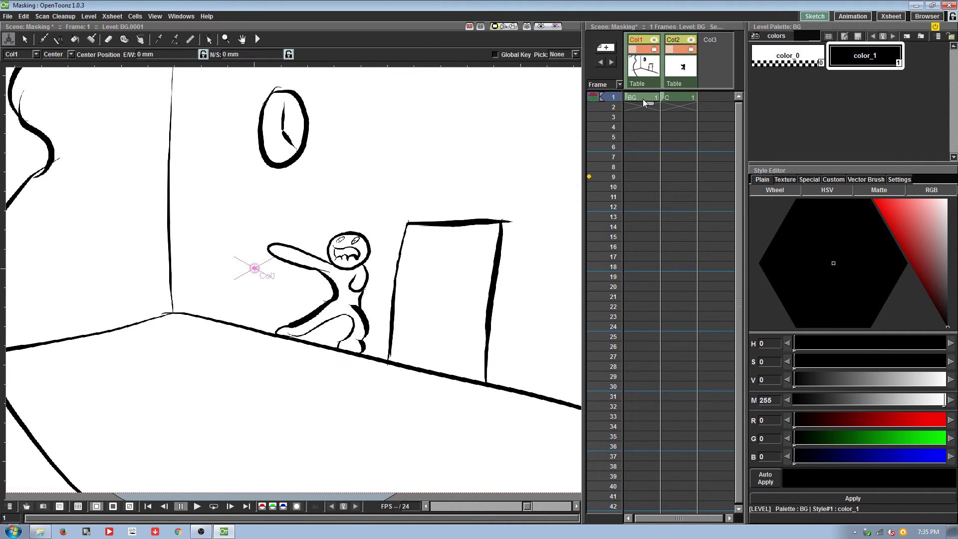
left_click_drag(449, 359, 394, 369)
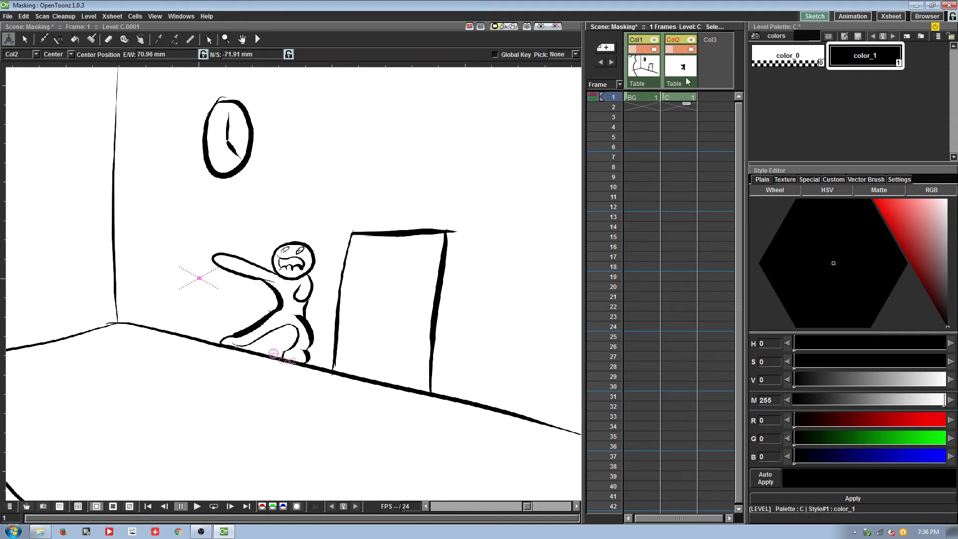
Create a new Toonz Raster Level named "the mask" in frame 1 of Col3.
left_click(714, 97)
right_click(714, 98)
left_click(737, 115)
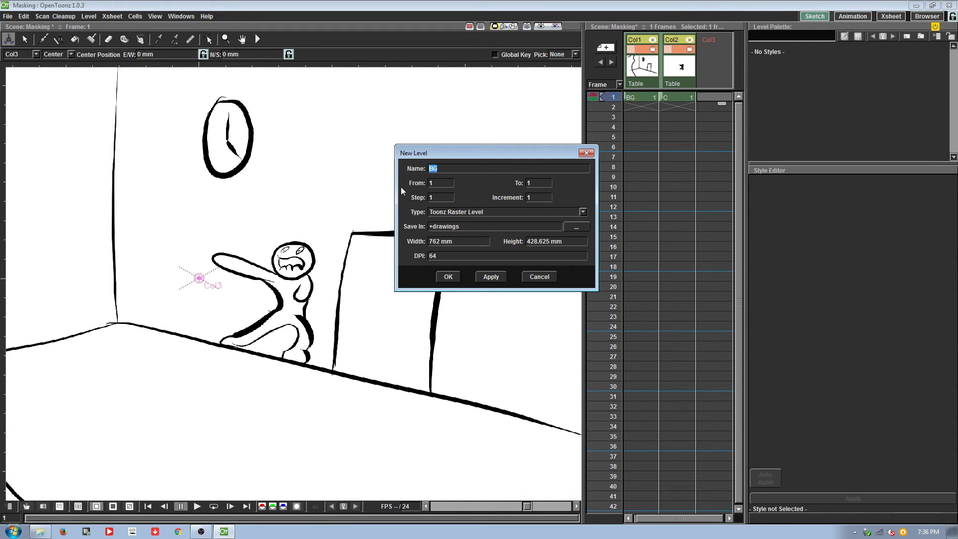
type("the mask")
left_click(447, 277)
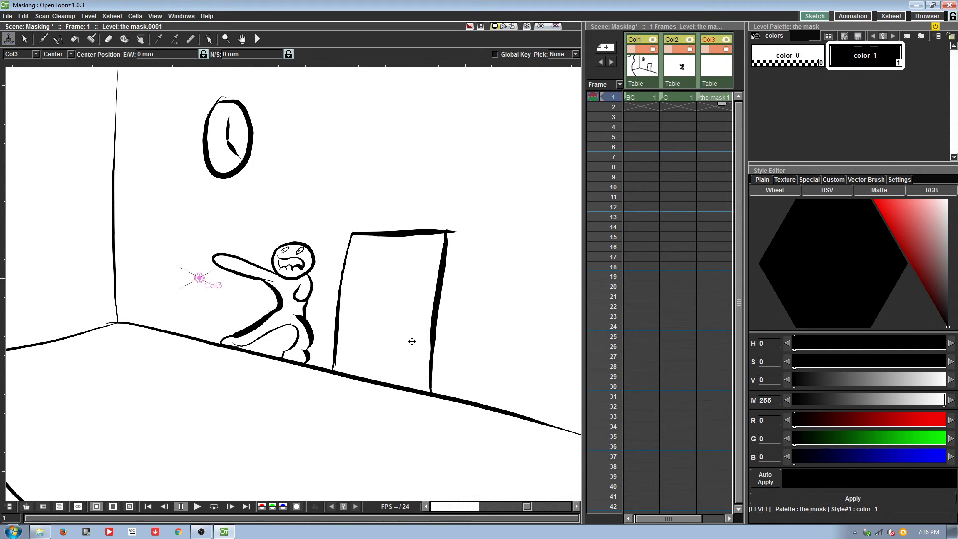
Try copying the doorway from the BG level with a freehand selection and pasting it into frame 1 of the mask level.
scroll(411, 341, "up", 3)
scroll(422, 354, "down", 3)
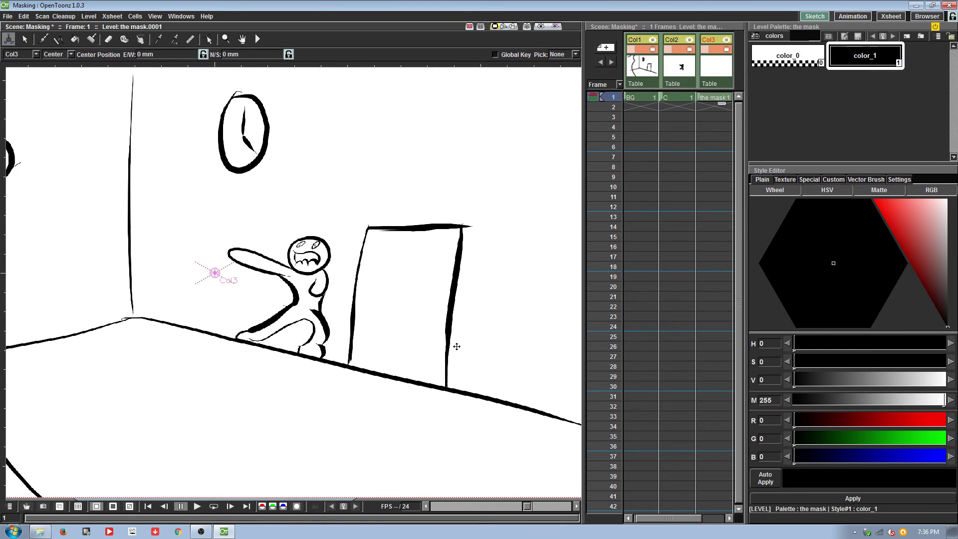
left_click(646, 102)
scroll(442, 325, "up", 3)
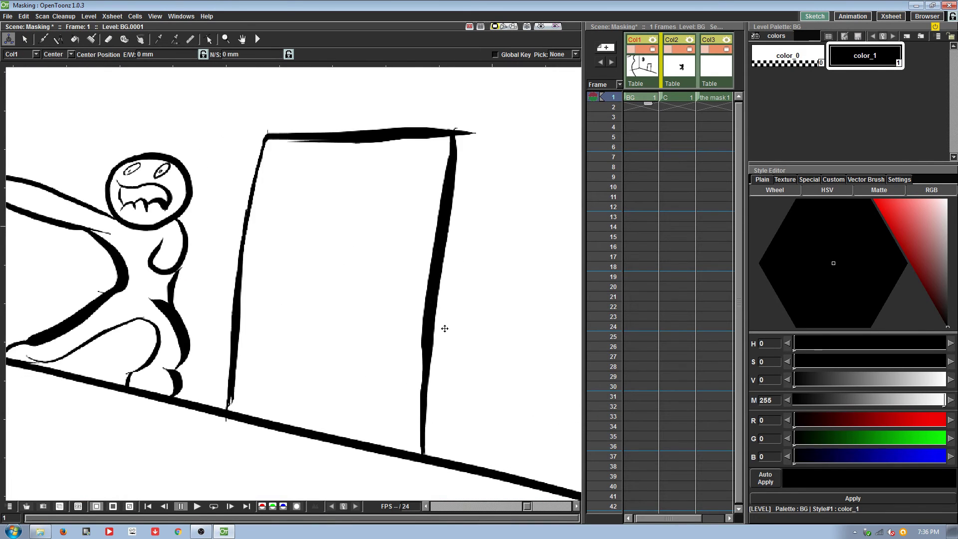
left_click(25, 39)
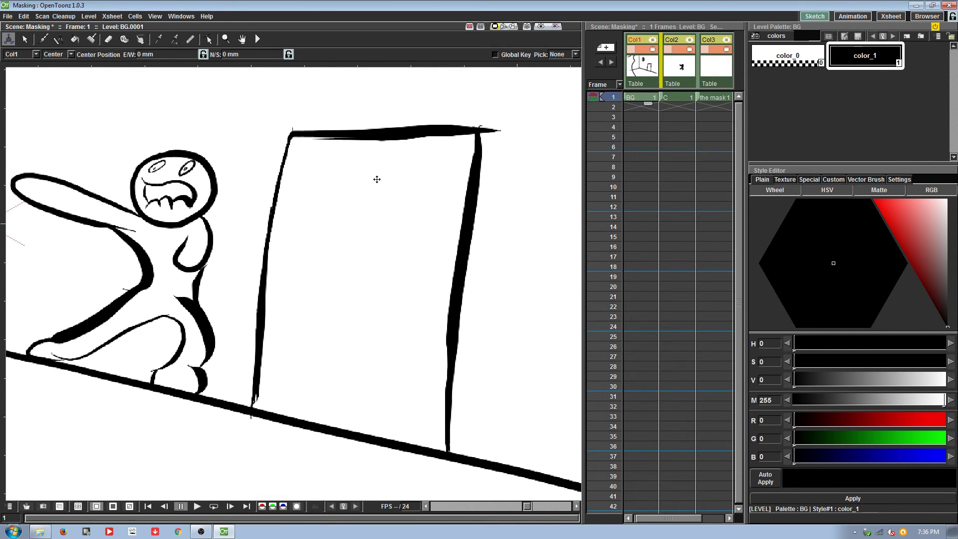
left_click(715, 99)
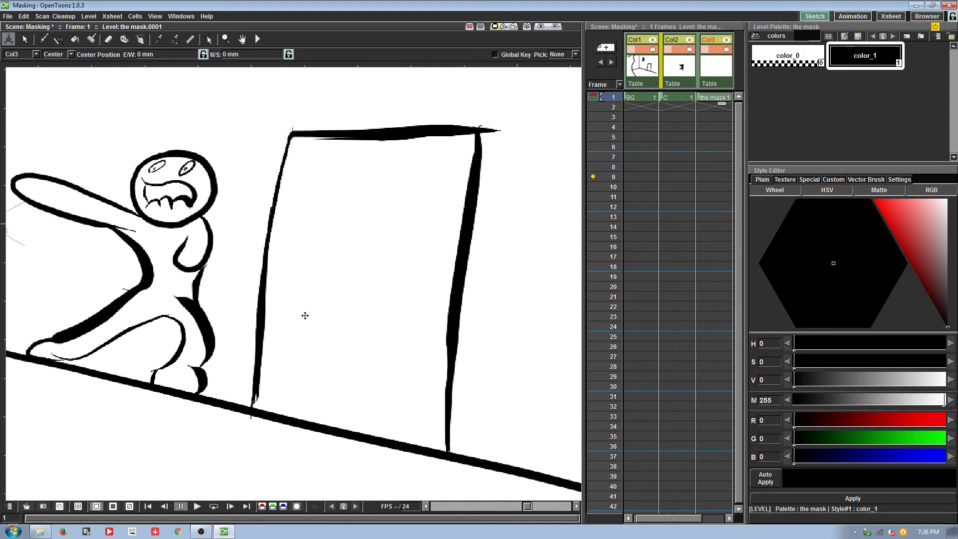
left_click(216, 201)
left_click(25, 39)
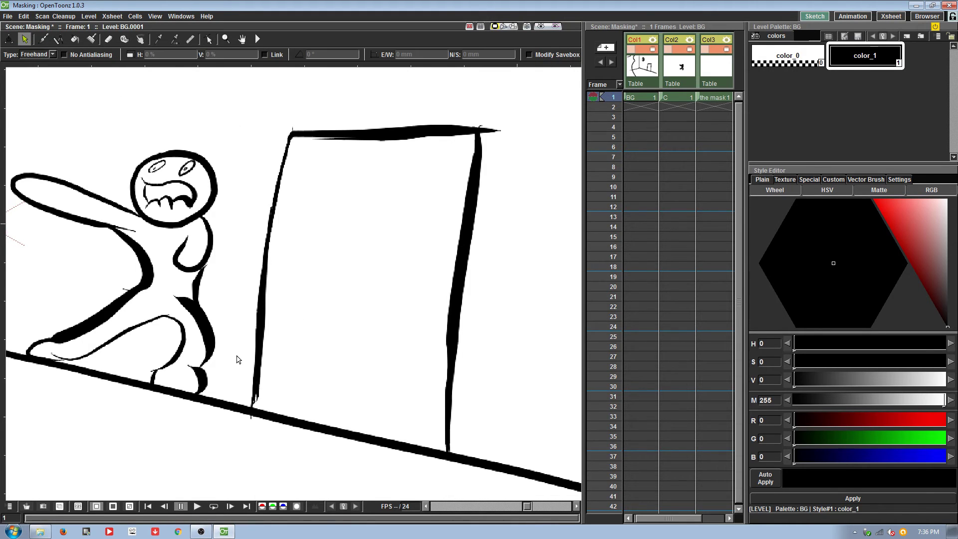
mouse_move(235, 402)
left_mouse_down()
mouse_move(244, 242)
mouse_move(510, 104)
mouse_move(468, 450)
mouse_move(234, 414)
left_mouse_up()
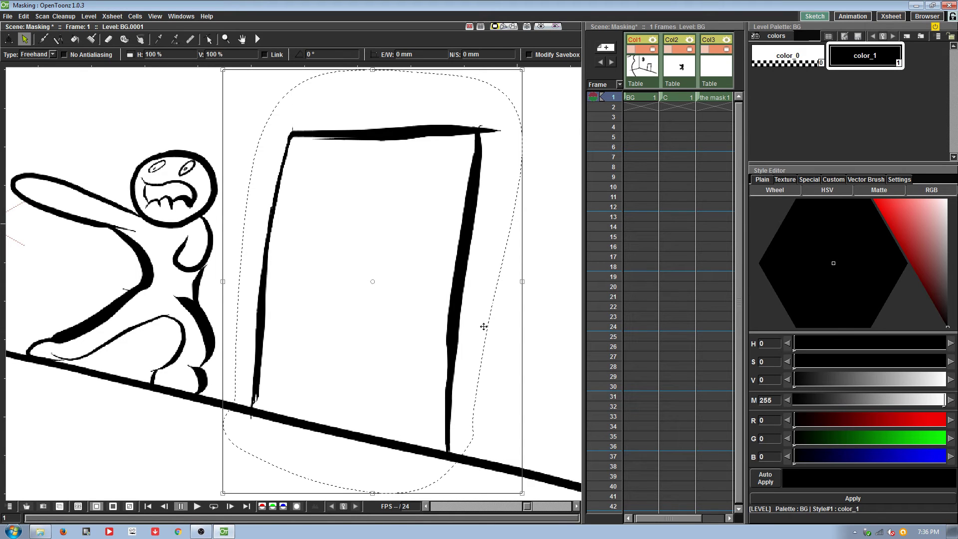
key("ctrl+c")
left_click(715, 98)
key("ctrl+v")
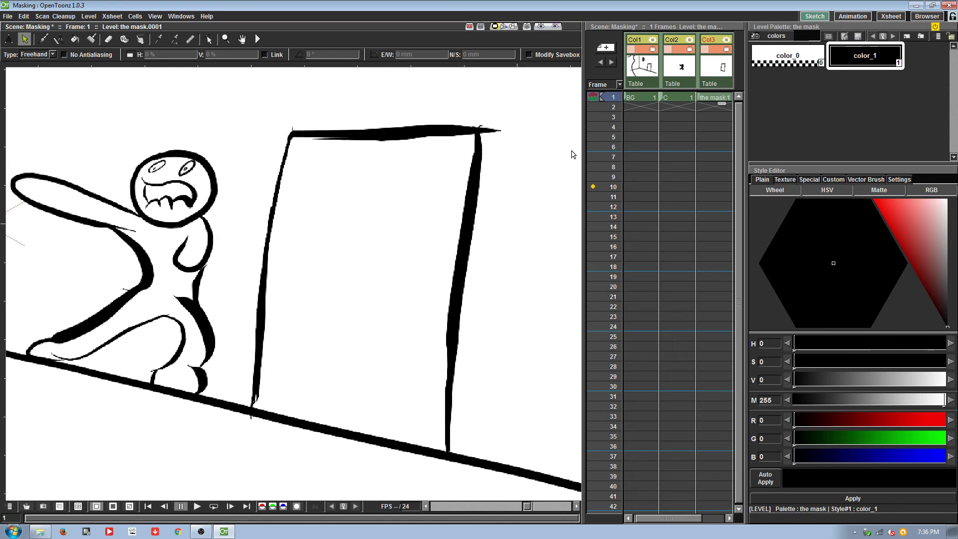
Lower the opacity of the Col1 background to 54%.
left_click(653, 49)
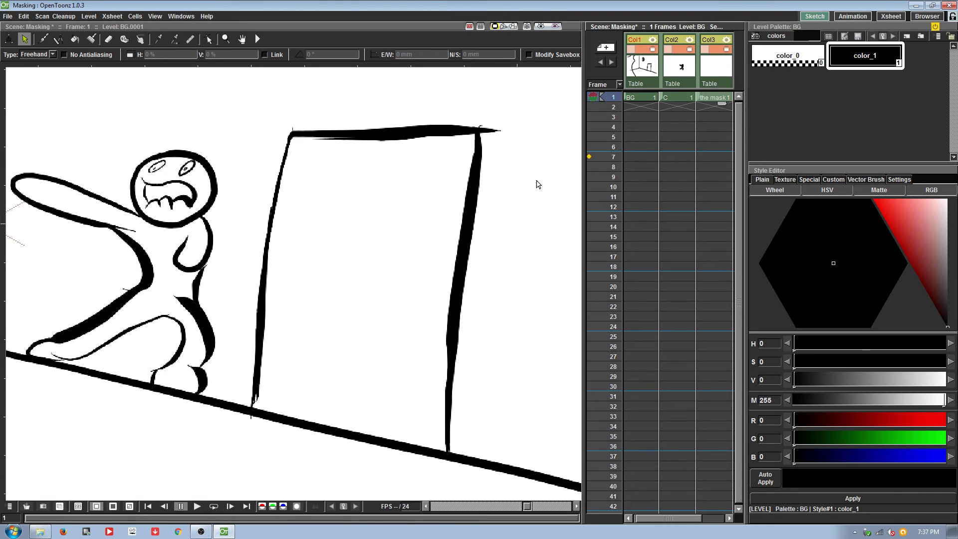
left_click(42, 39)
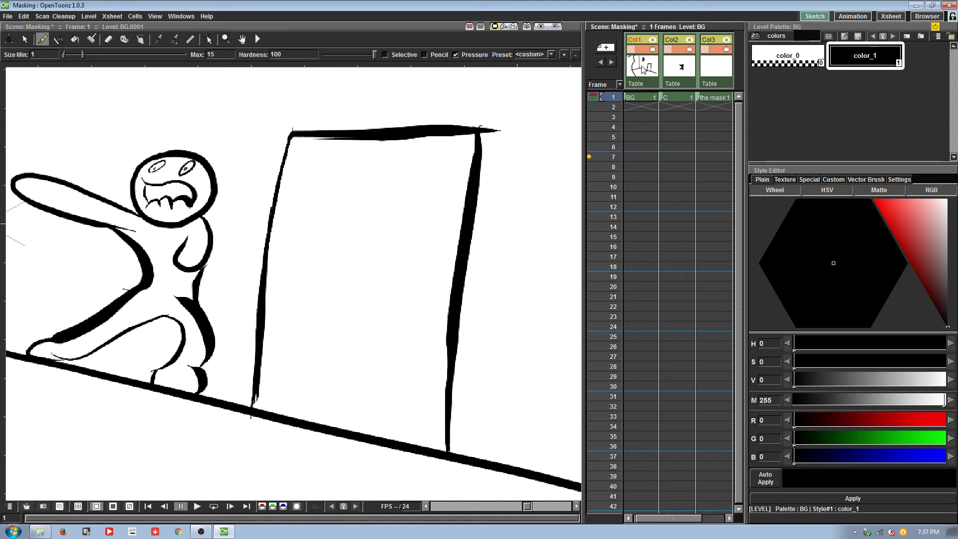
left_click(651, 52)
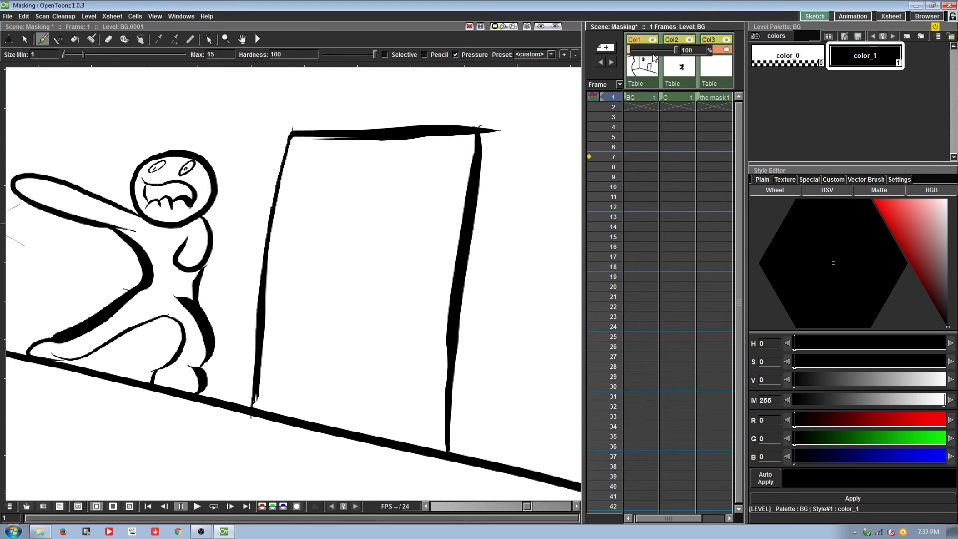
left_click_drag(676, 50, 655, 50)
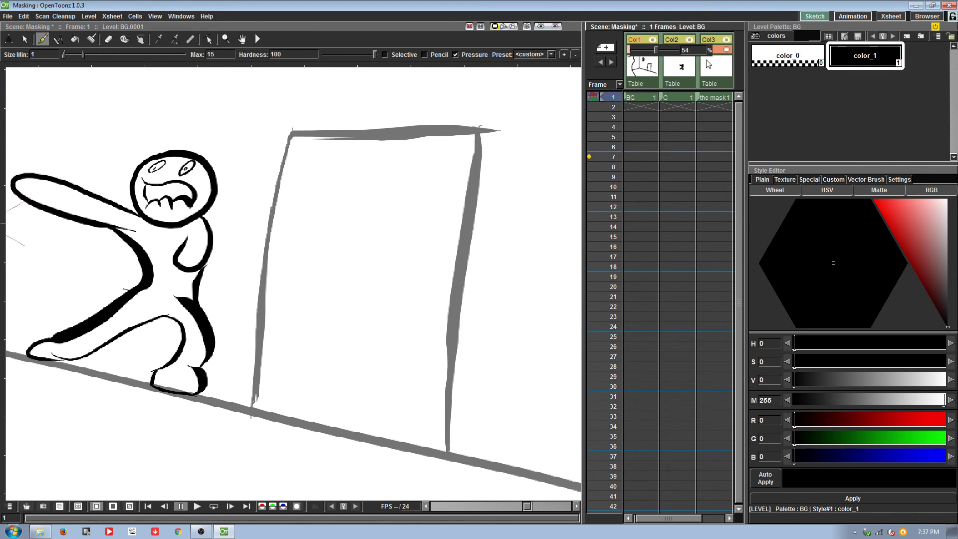
Trace the doorway's outline in frame 1 of the mask level, closing its bottom edge with a straight Geometric line of thickness 2.
left_click(719, 97)
mouse_move(254, 409)
left_mouse_down()
mouse_move(263, 267)
mouse_move(261, 311)
mouse_move(290, 139)
mouse_move(283, 161)
mouse_move(328, 131)
mouse_move(304, 140)
mouse_move(468, 136)
mouse_move(447, 452)
left_mouse_up()
left_click_drag(252, 408, 320, 424)
key("ctrl+z")
left_click(58, 39)
left_click(237, 54)
left_click(235, 81)
left_click_drag(252, 409, 444, 448)
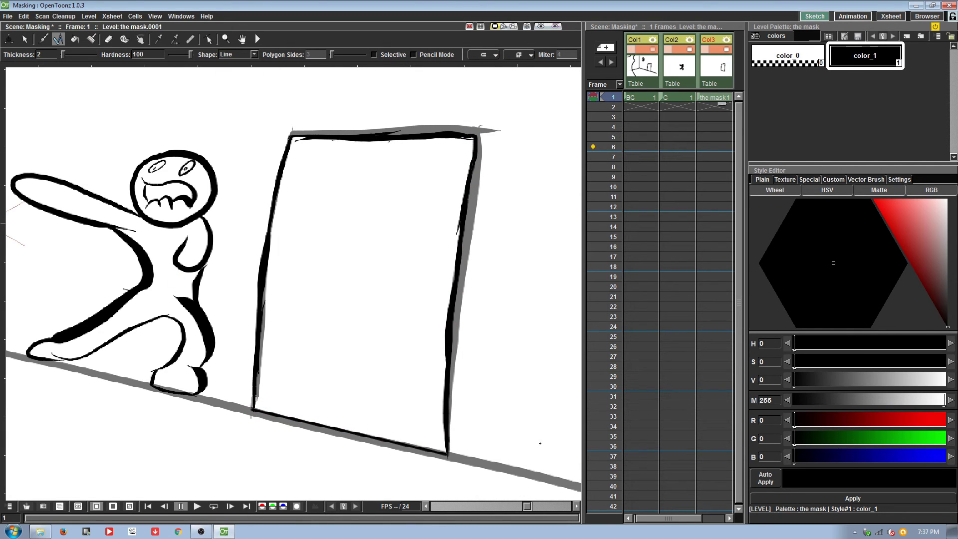
Add a red style (R 247, G 0, B 0) to the mask's palette and fill the inside of the traced doorway with it.
left_click(899, 215)
left_click(859, 498)
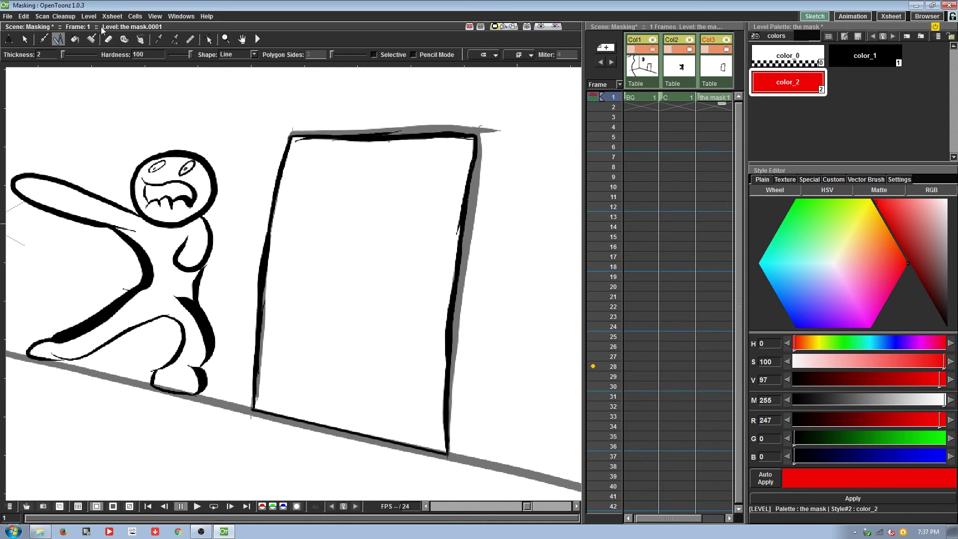
left_click(74, 39)
left_click(293, 100)
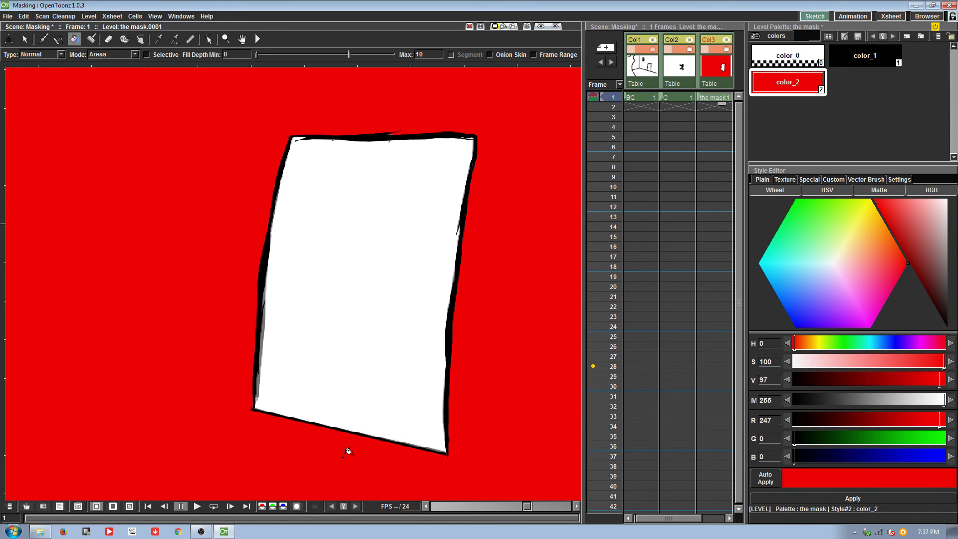
key("ctrl+z")
left_click(357, 225)
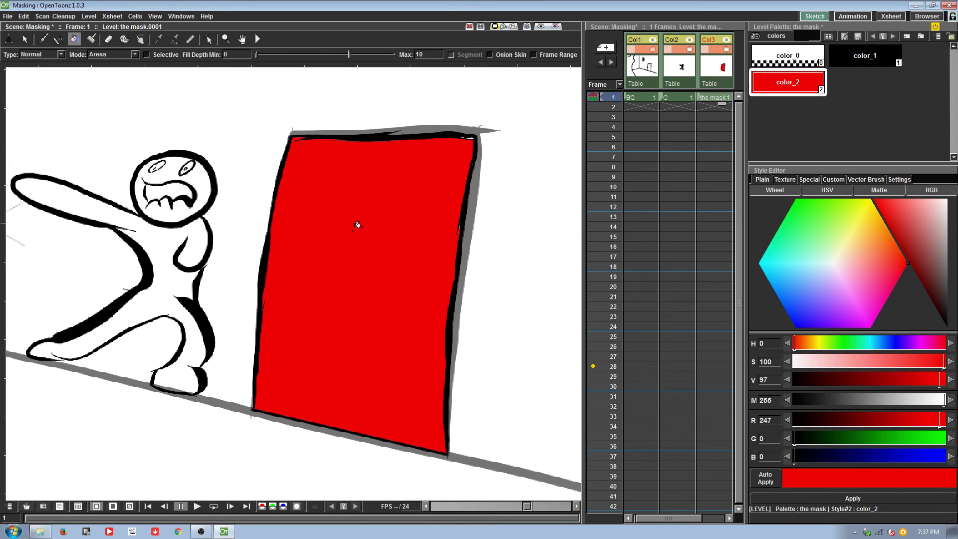
Fill the small gaps left inside the doorway outline using the Fill tool's Freehand type in Areas mode.
left_click(134, 54)
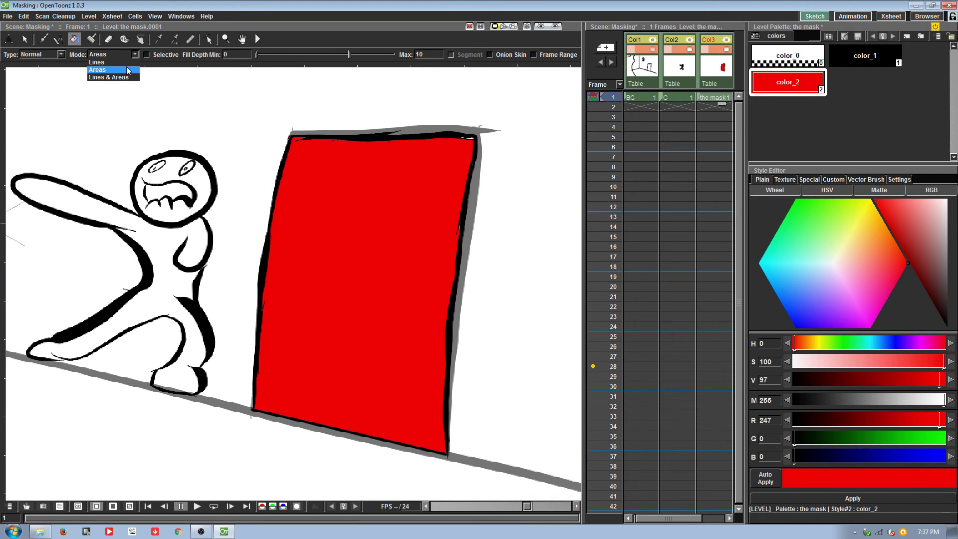
left_click(57, 49)
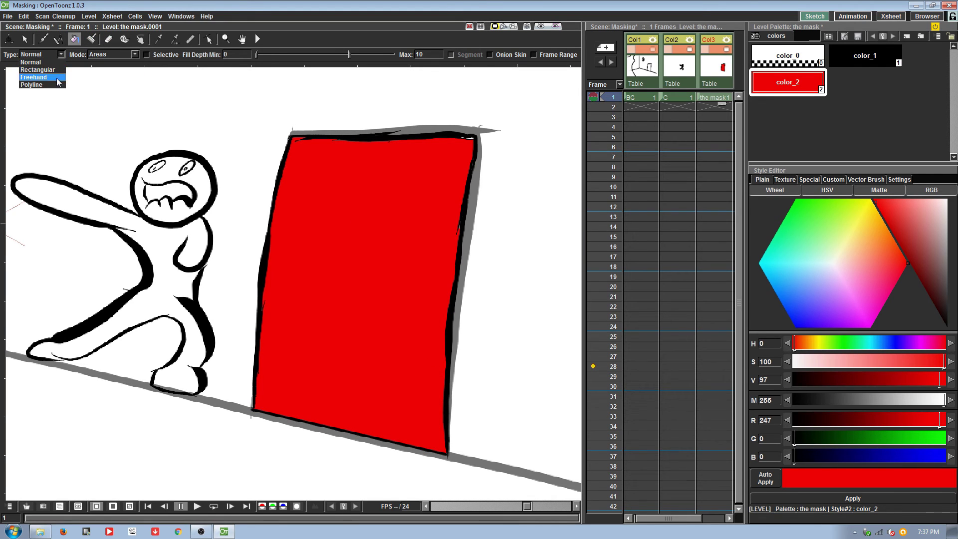
left_click(57, 78)
mouse_move(490, 86)
left_mouse_down()
mouse_move(244, 499)
mouse_move(507, 79)
left_mouse_up()
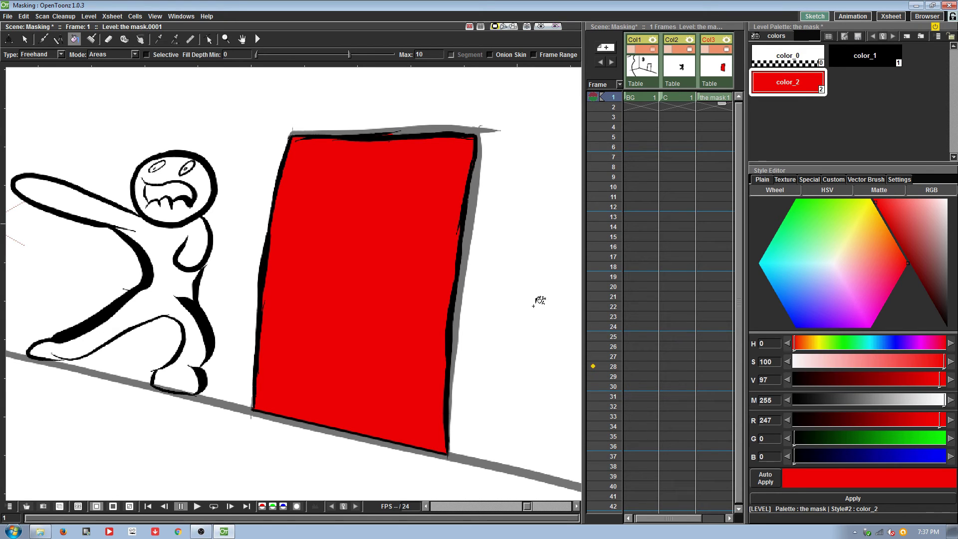
Open the Fx Schematic and delete the old Matte In and Palette Filter nodes.
left_click(181, 16)
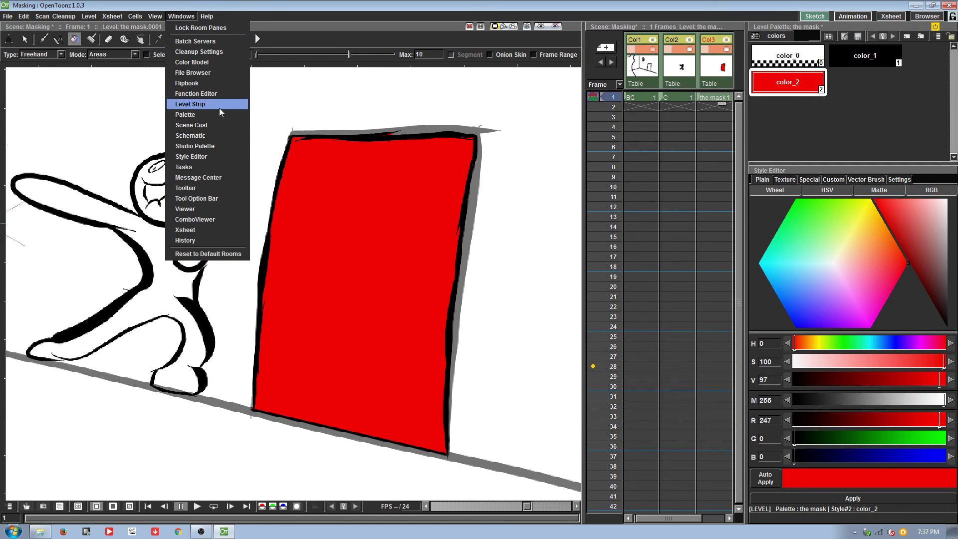
left_click(229, 136)
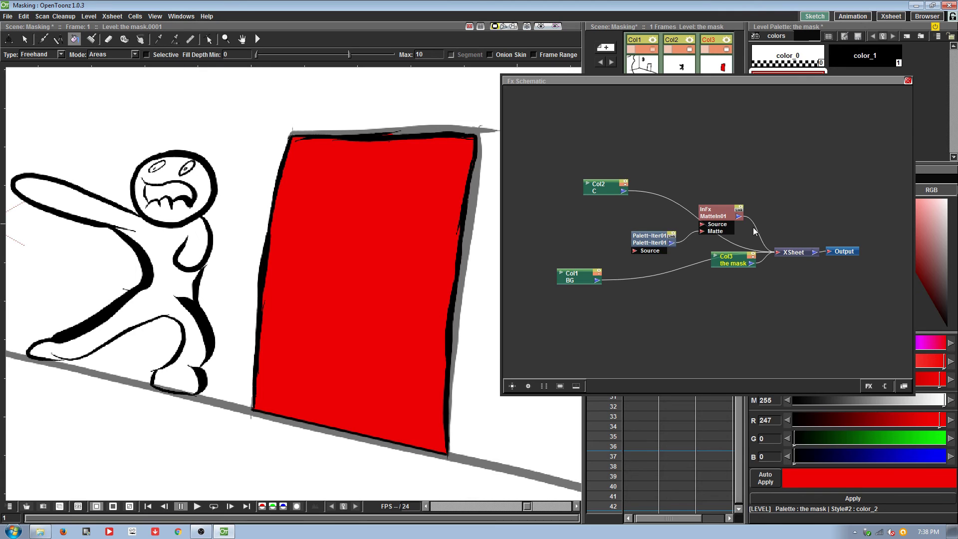
left_click_drag(715, 216, 723, 198)
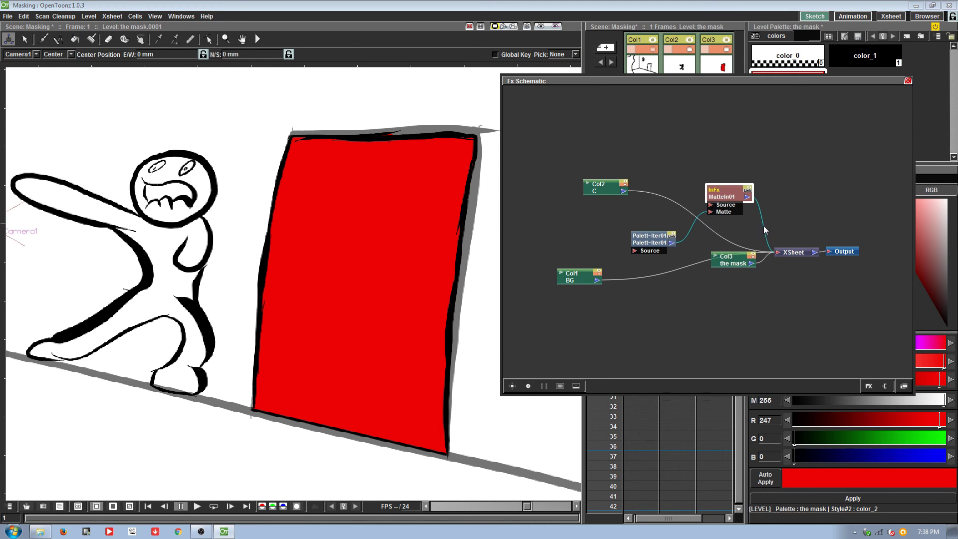
key("Delete")
left_click(671, 237)
key("Delete")
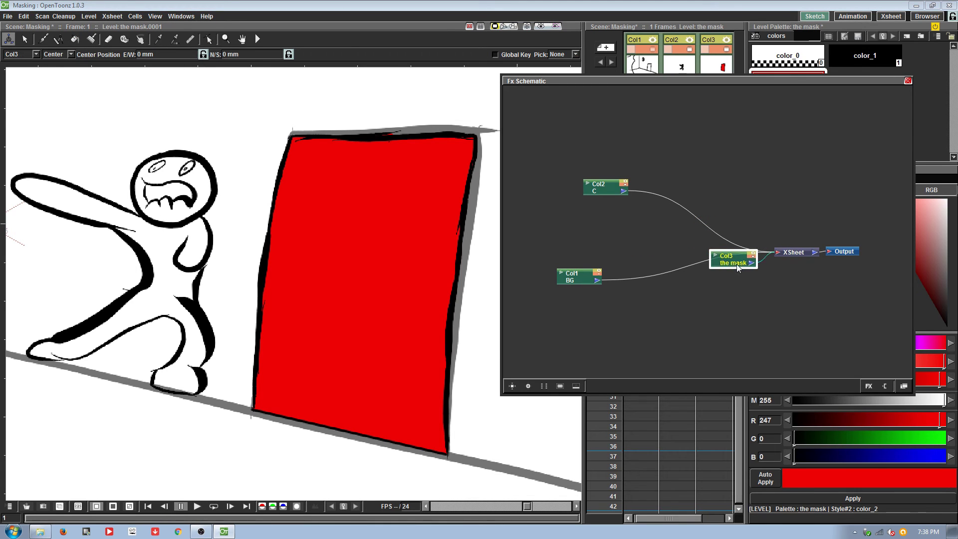
Arrange the schematic's column nodes in a vertical stack, with Col3 above Col2 and Col1 below.
left_click_drag(734, 255, 615, 139)
left_click(605, 189)
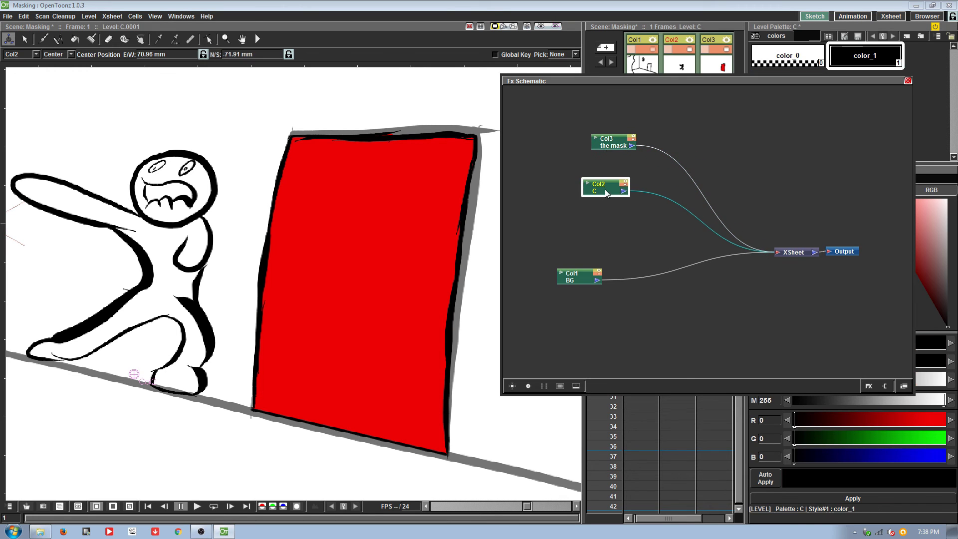
left_click_drag(578, 279, 590, 288)
left_click_drag(601, 188, 569, 206)
left_click_drag(616, 143, 590, 151)
left_click_drag(595, 290, 575, 287)
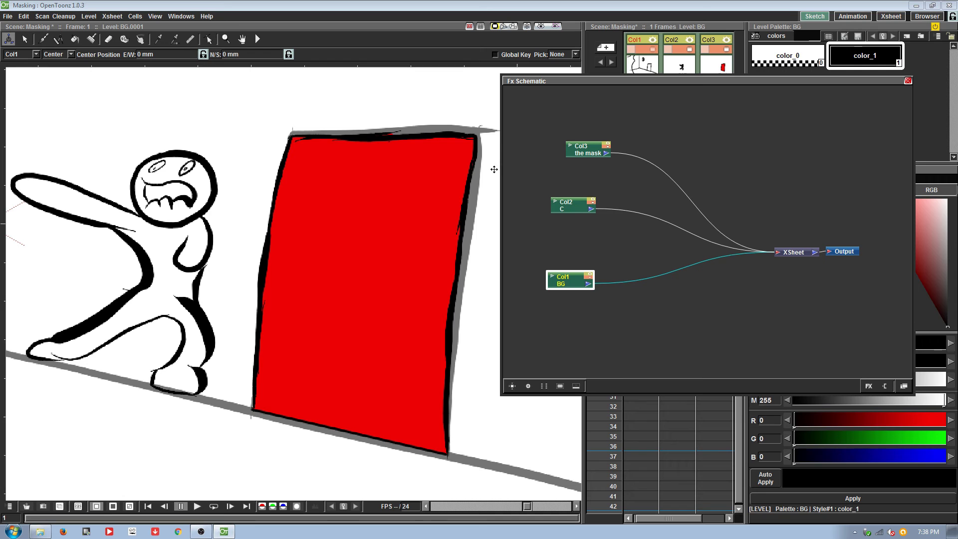
Try a Matte In effect on the Col1 BG node and remove it.
left_click(869, 386)
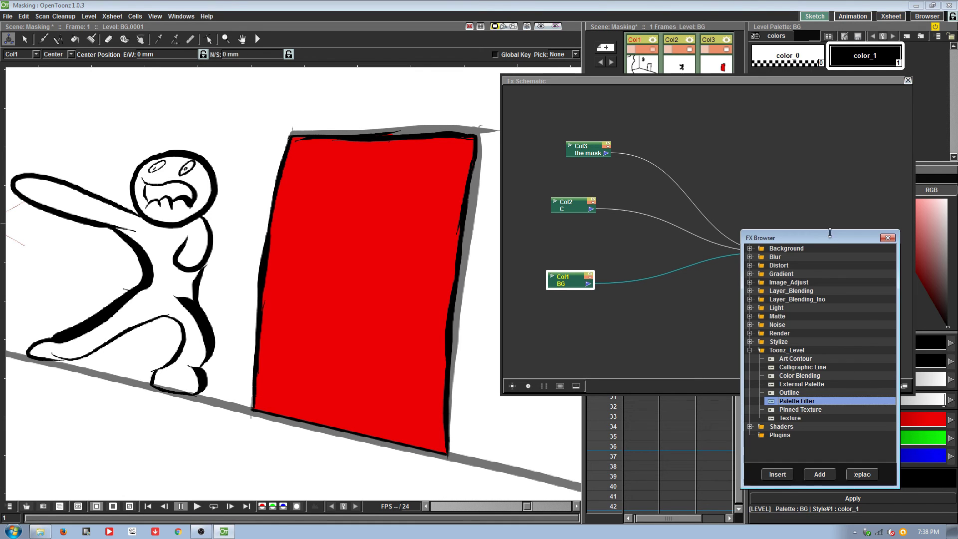
left_click_drag(821, 236, 868, 181)
left_click(796, 291)
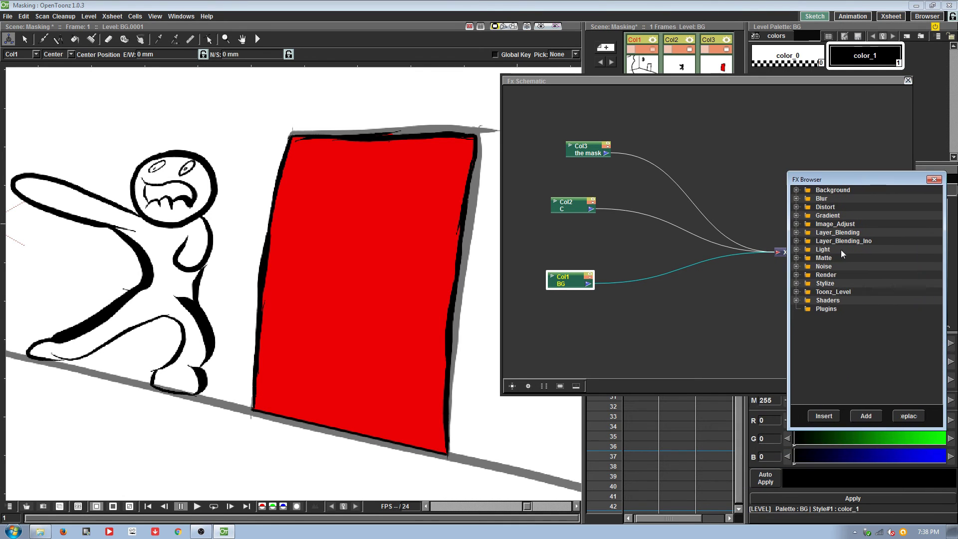
left_click(797, 257)
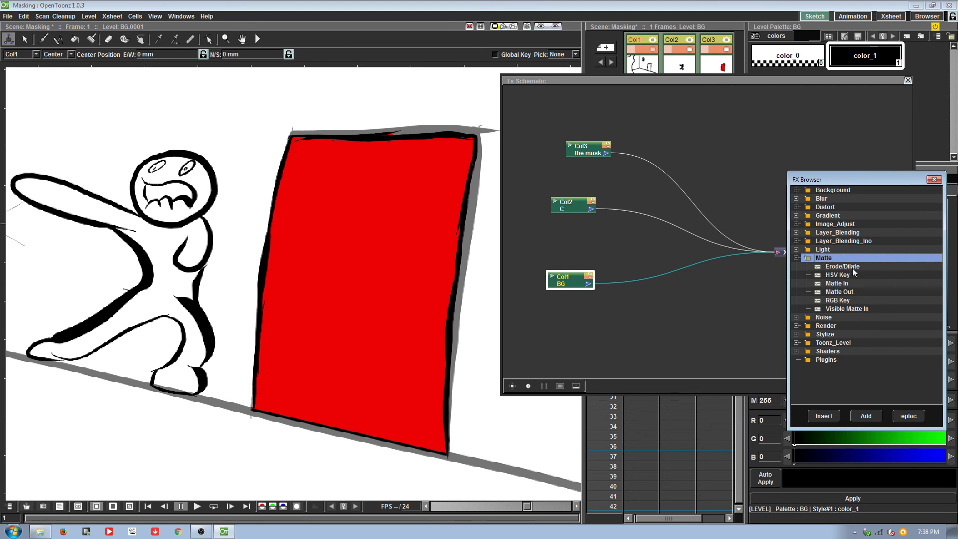
double_click(849, 283)
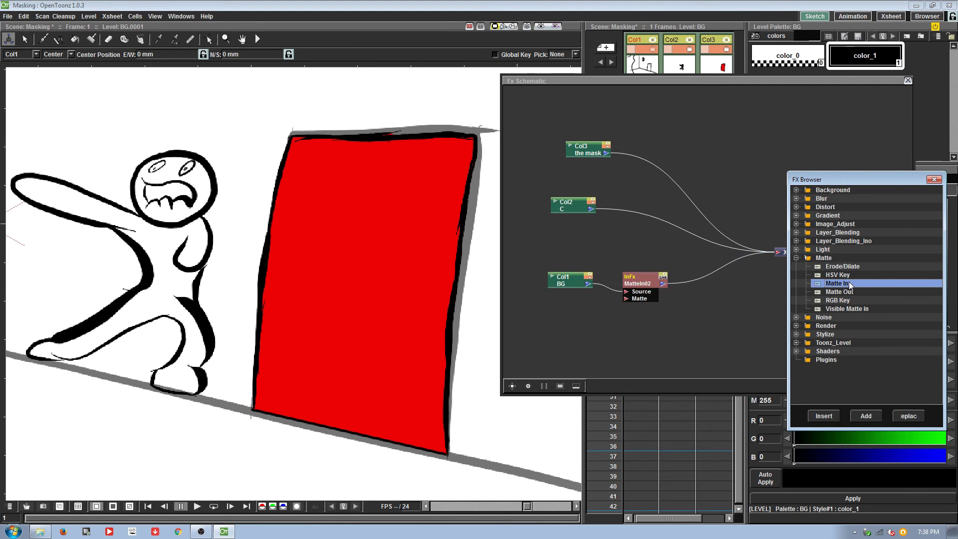
left_click(637, 292)
key("Delete")
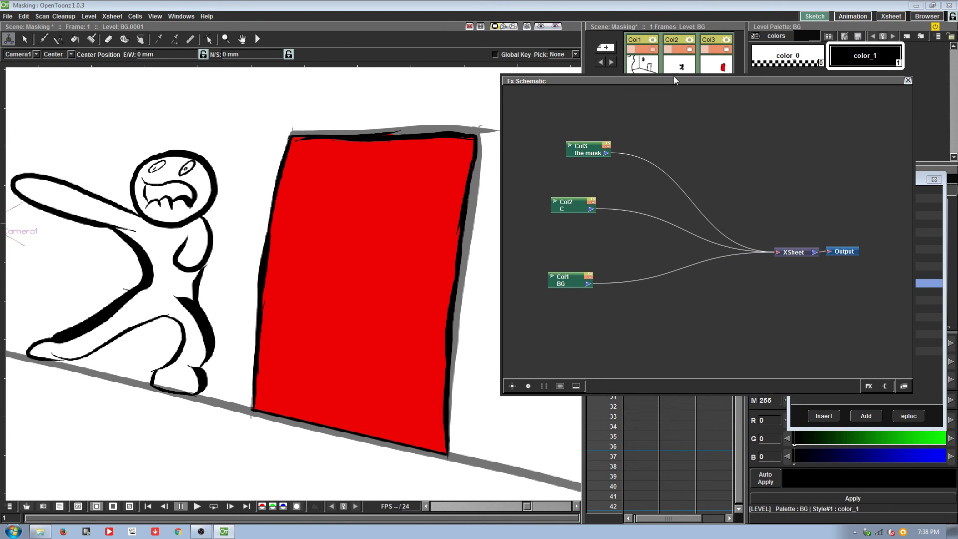
Add a Matte In effect to the Col2 character node and connect the Col3 mask node to its Matte input.
left_click_drag(674, 78, 667, 103)
left_click(574, 230)
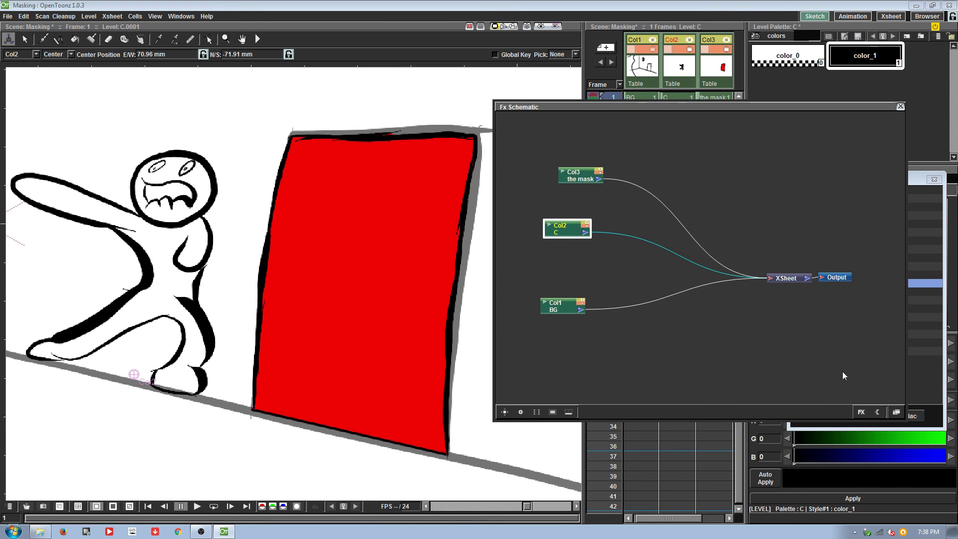
left_click(862, 412)
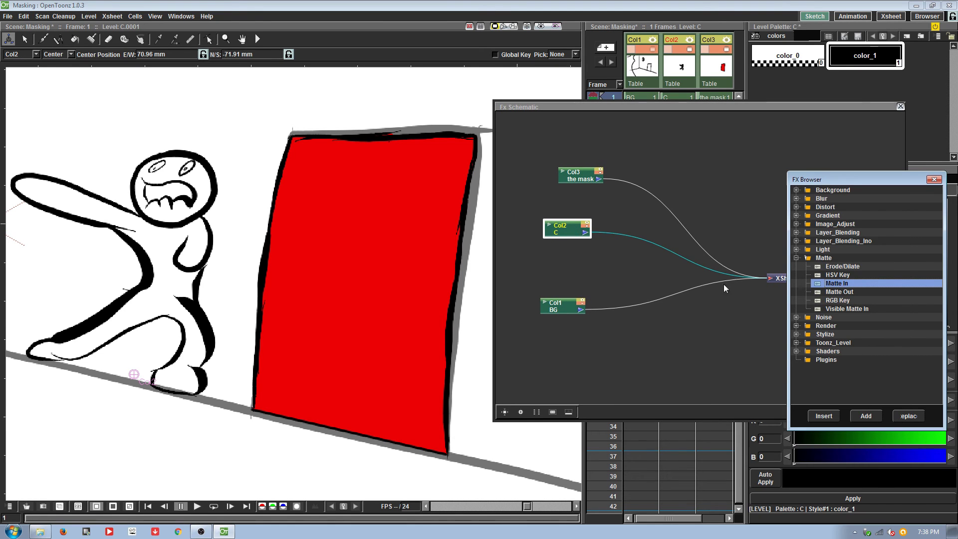
double_click(842, 283)
left_click_drag(566, 229, 543, 232)
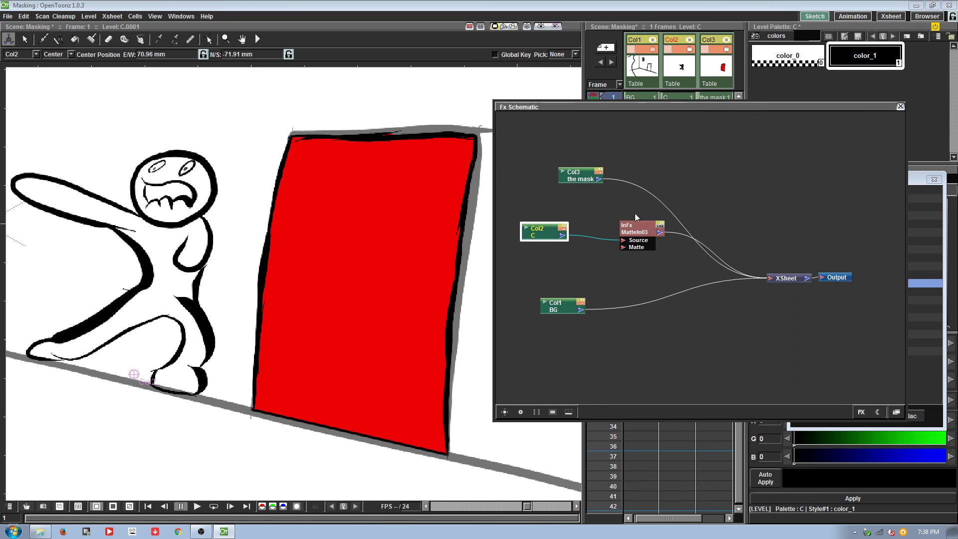
left_click_drag(641, 228, 699, 141)
left_click_drag(603, 179, 681, 161)
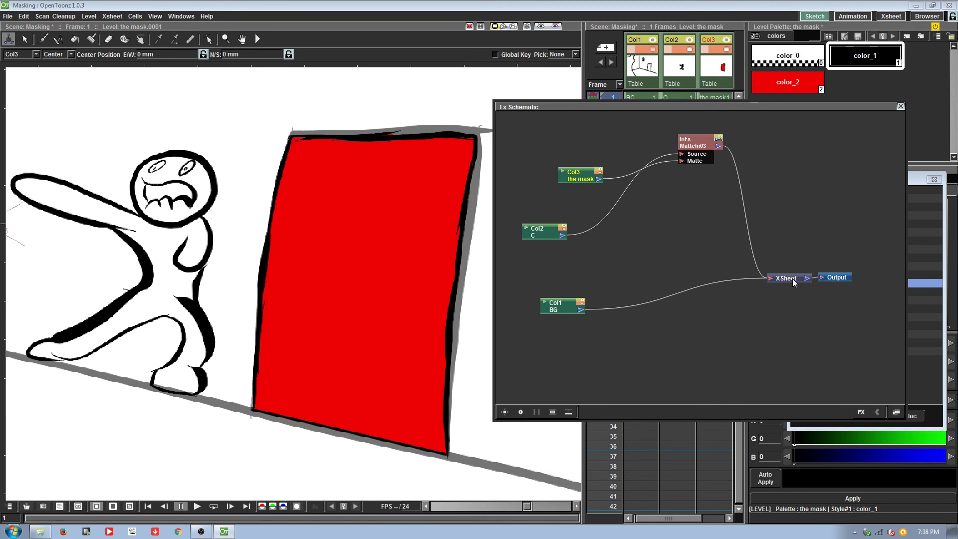
Preview the masked scene in the viewer around the doorway.
left_click(540, 28)
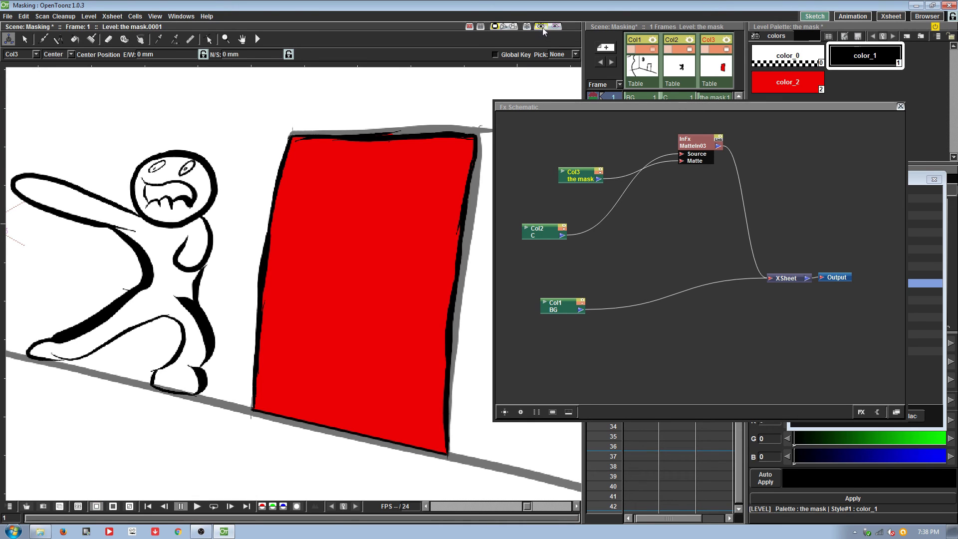
scroll(397, 301, "down", 1)
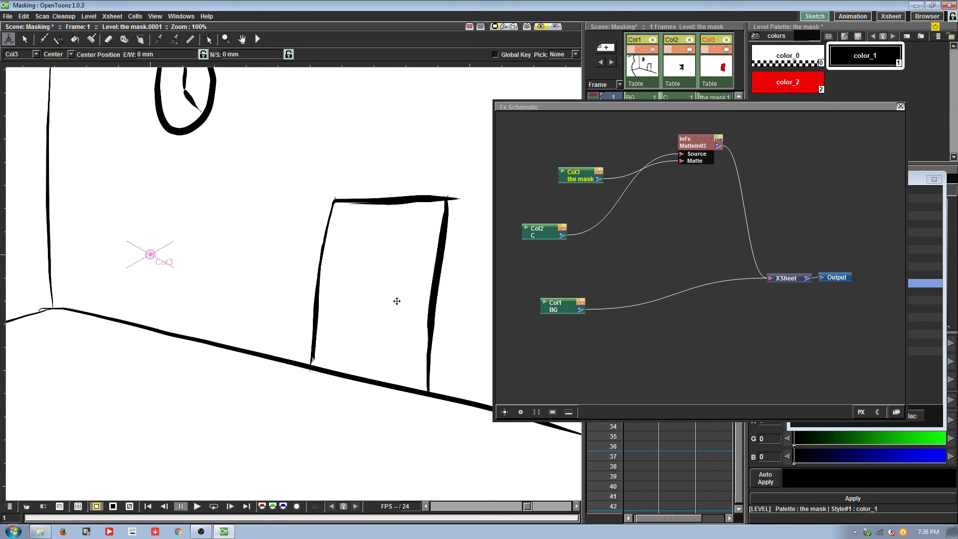
Set the Animate tool to Position and key the Col2 character at frame 1 with N/S at about -3.97 mm.
scroll(396, 301, "down", 1)
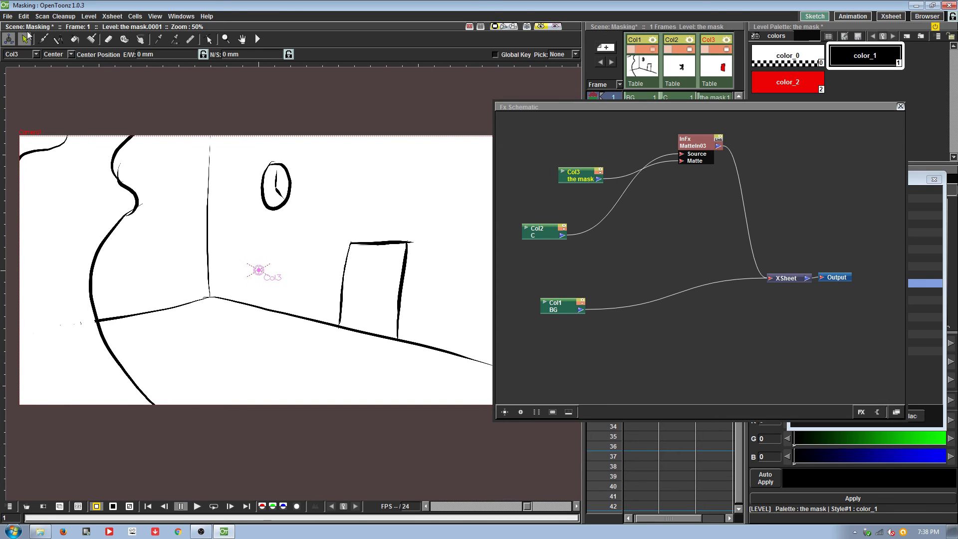
left_click(63, 56)
left_click(64, 62)
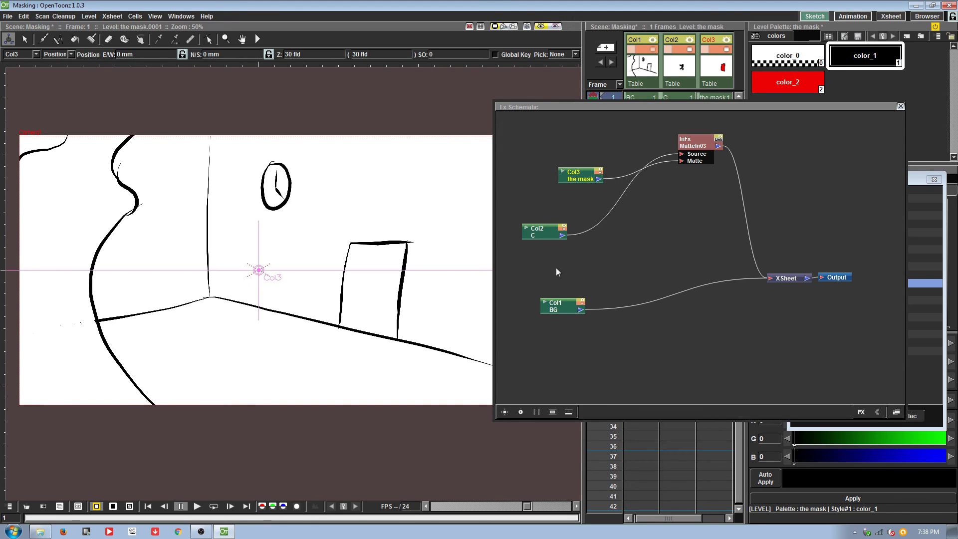
left_click(564, 235)
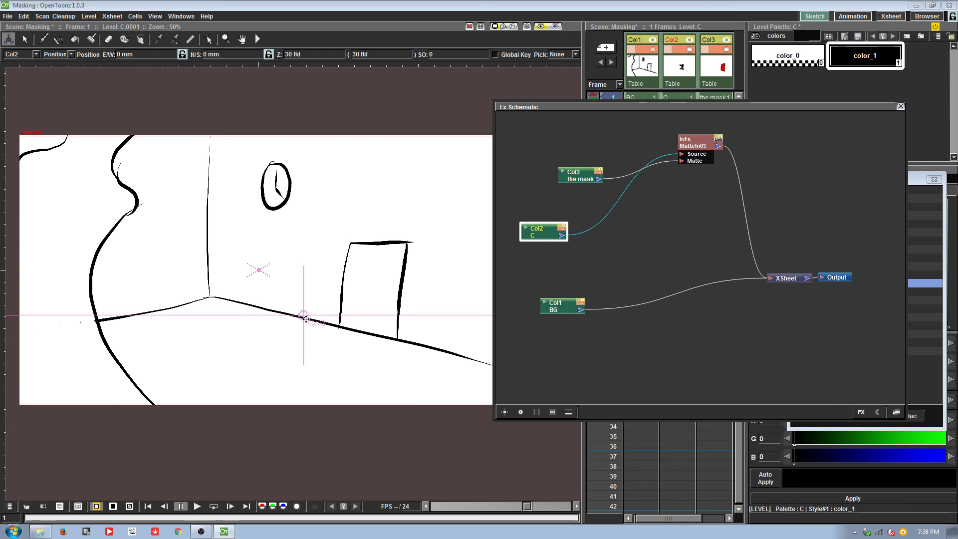
mouse_move(305, 320)
left_mouse_down()
mouse_move(379, 338)
mouse_move(370, 332)
mouse_move(392, 331)
mouse_move(321, 330)
left_mouse_up()
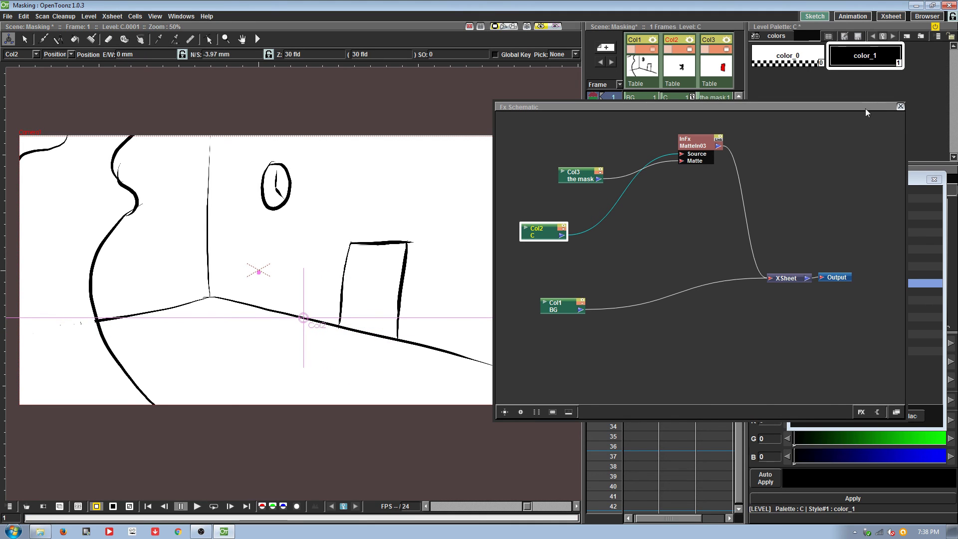
Close the Fx Schematic and extend the cells of the BG, C and mask columns to frame 37.
left_click(900, 107)
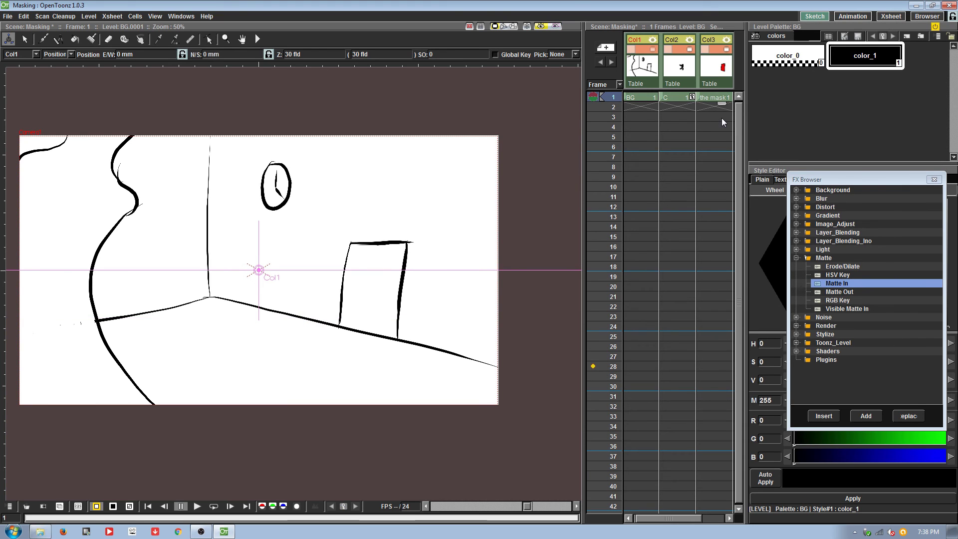
left_click_drag(722, 104, 722, 462)
Key the Col2 character at frame 31 at about E/W 108.74 mm and N/S -30.16 mm, and loop the animation's playback.
left_click(688, 98)
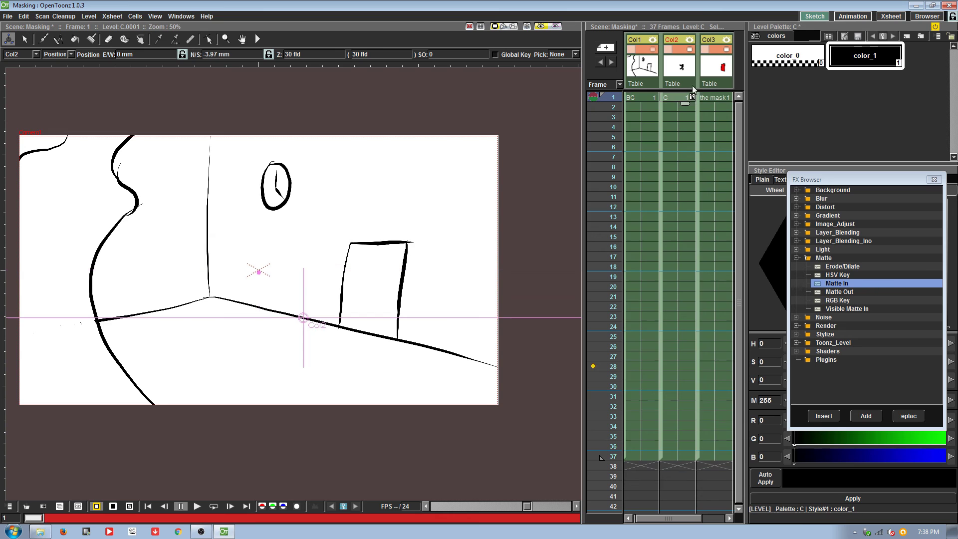
left_click(678, 397)
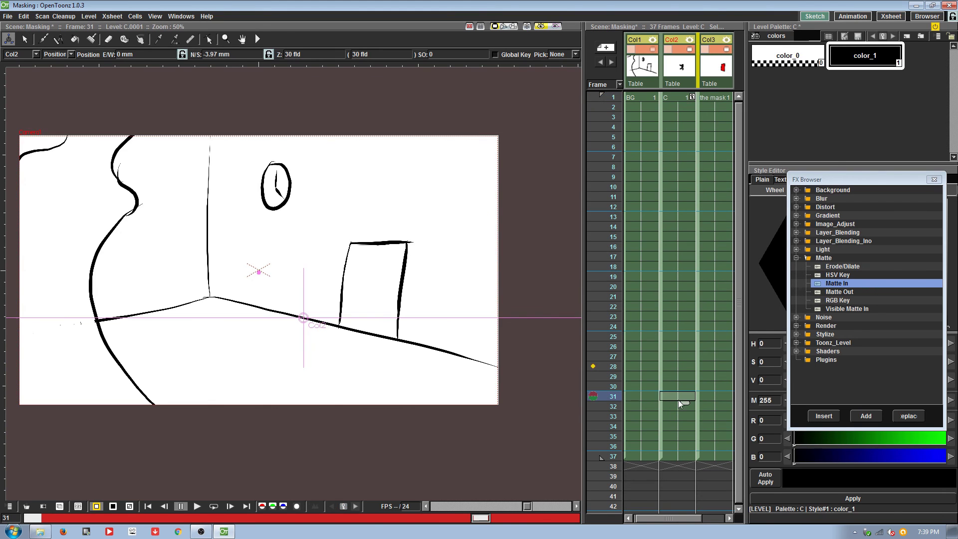
left_click_drag(303, 317, 371, 333)
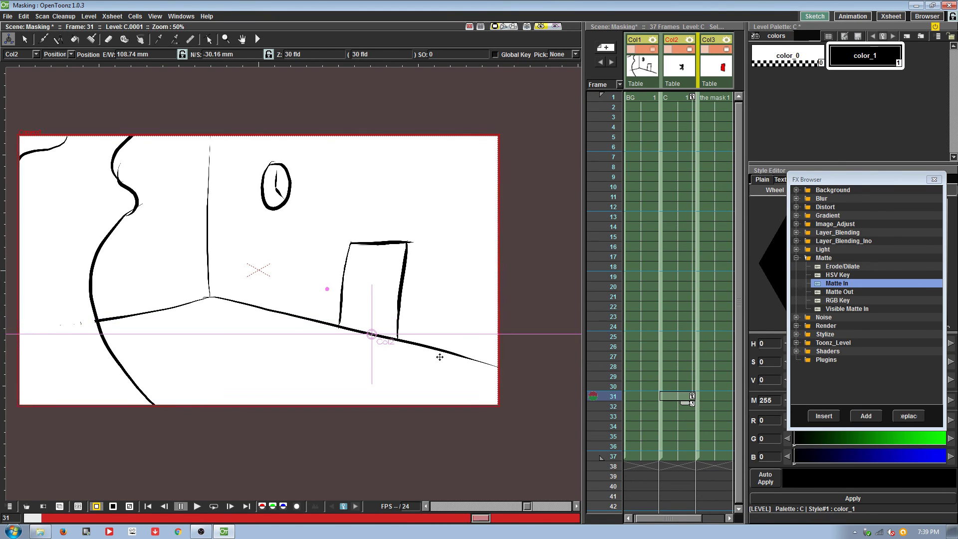
left_click(197, 505)
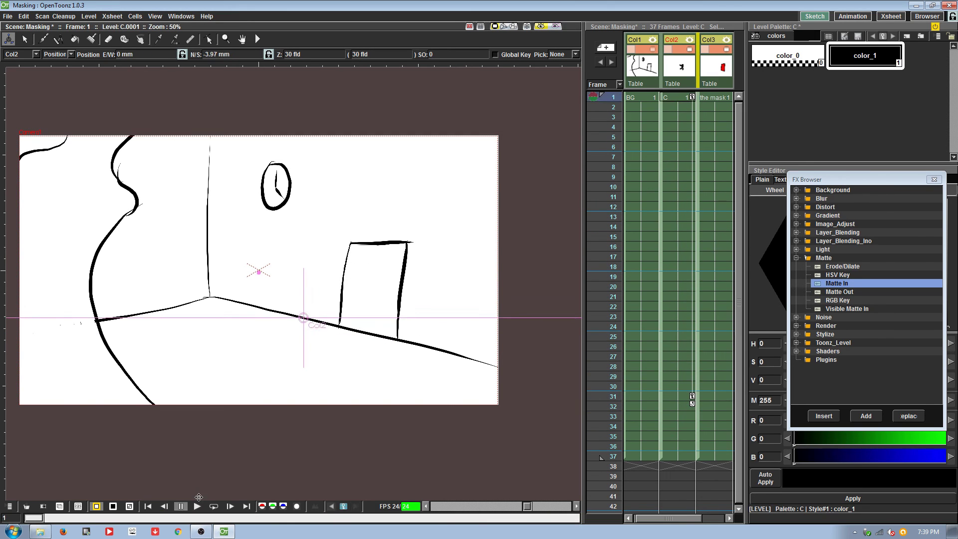
left_click(214, 504)
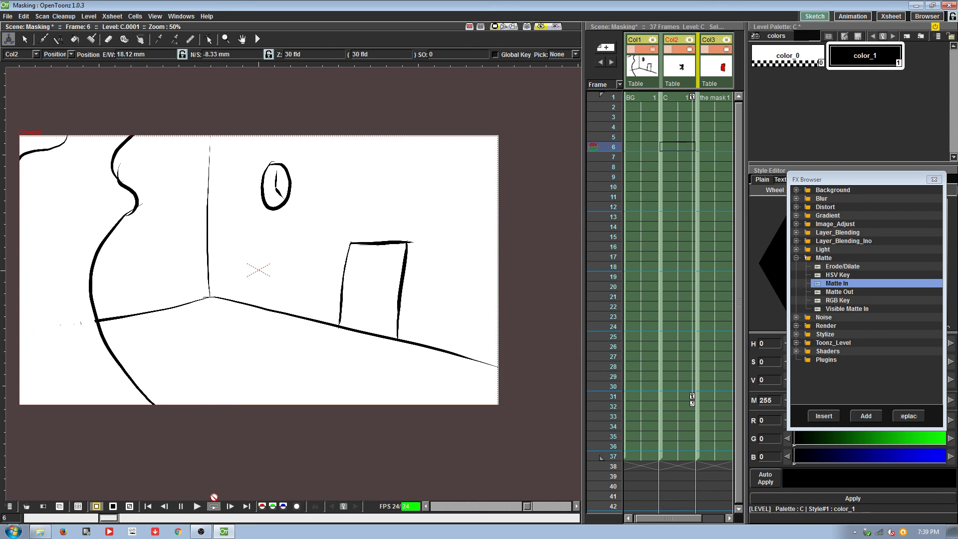